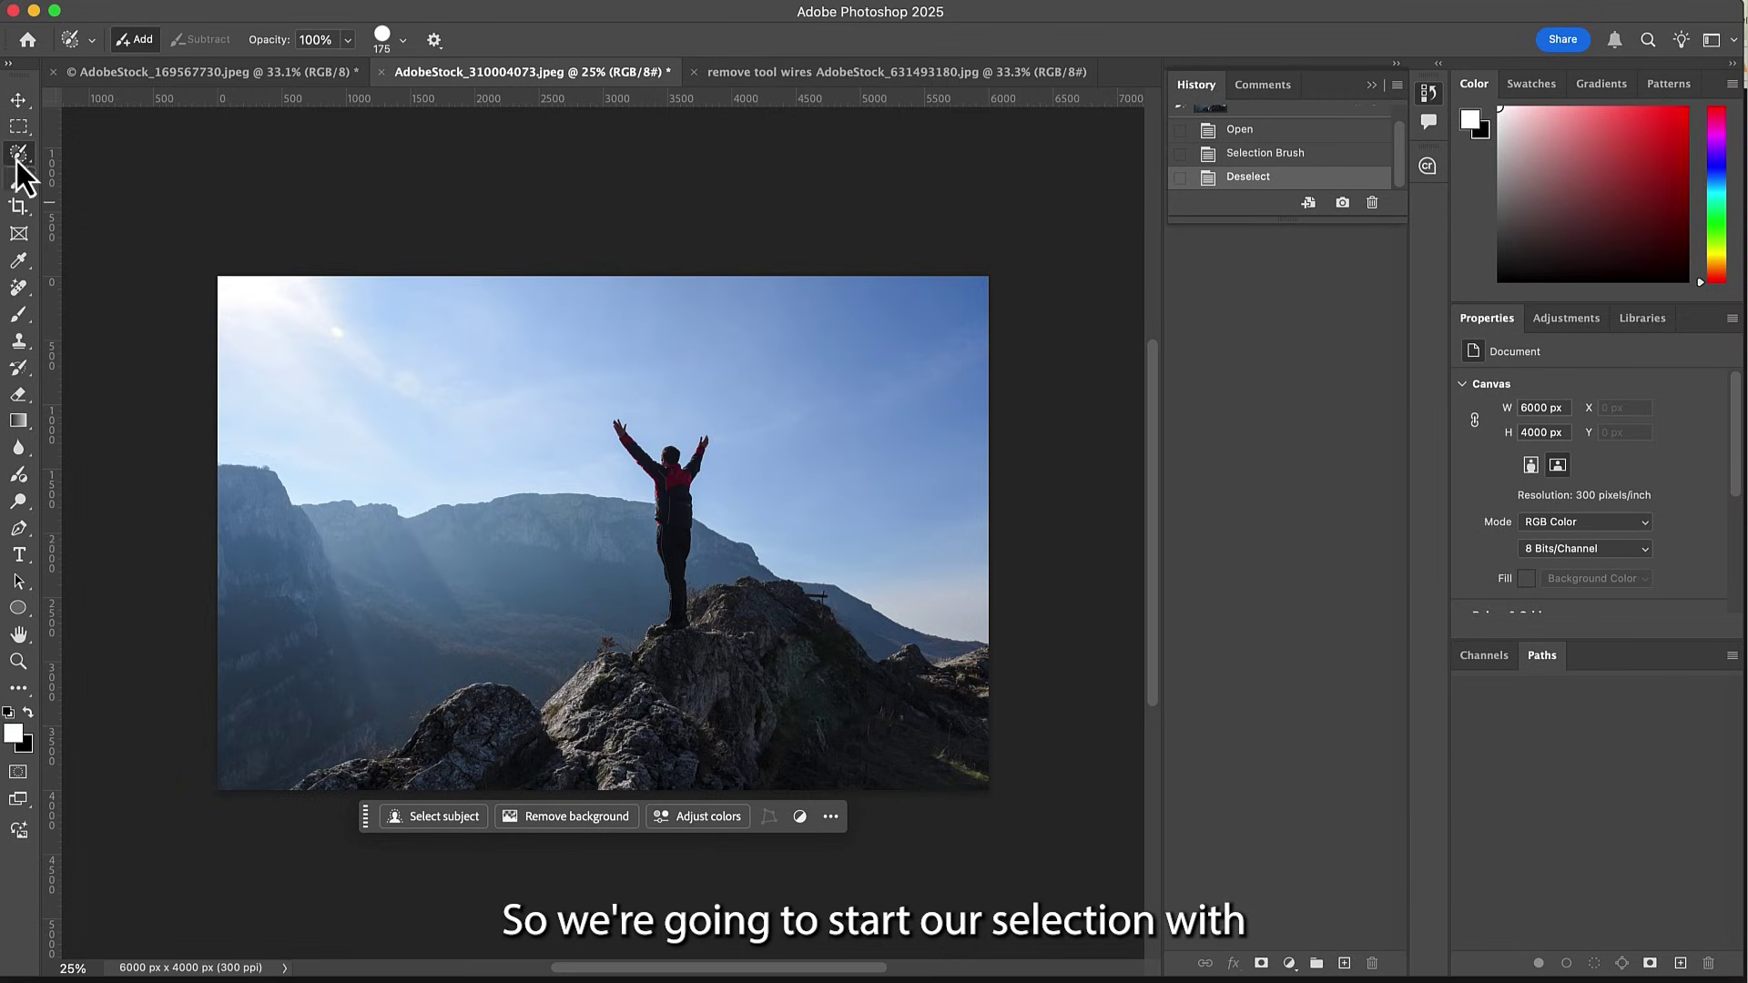
Paint a selection over the hiker with the Selection Brush Tool.
{"action": "right_click", "coordinate": [16, 154]}
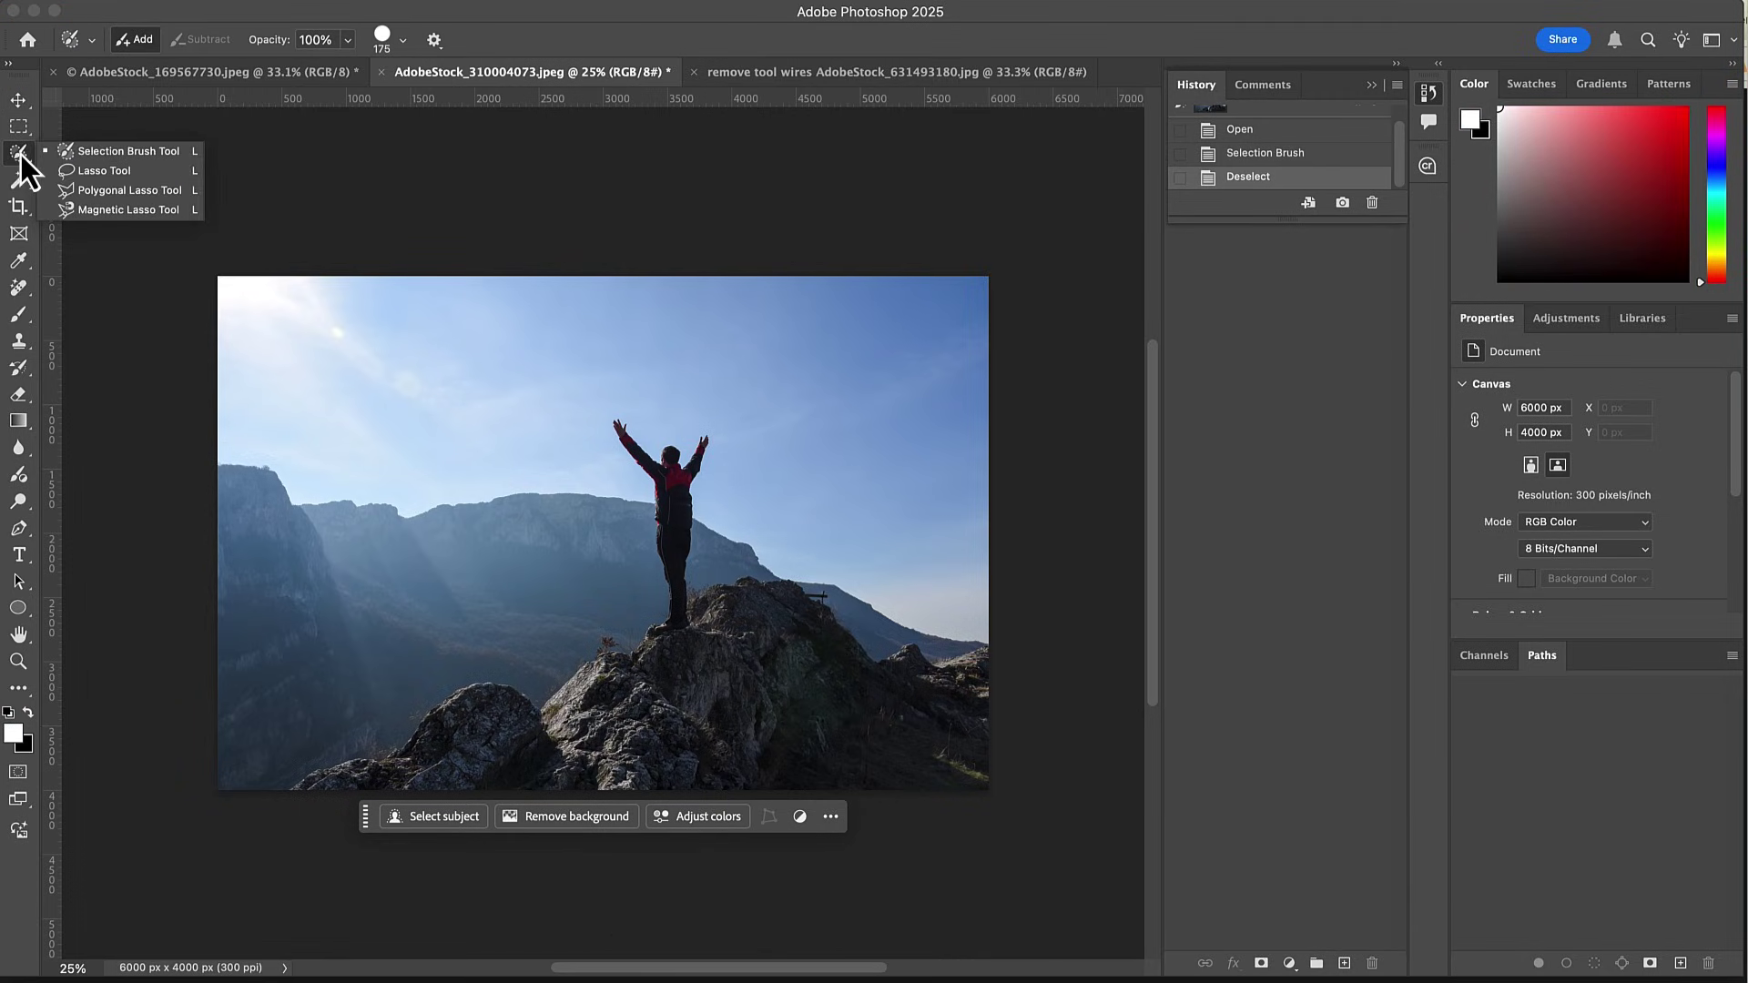
{"action": "left_click", "coordinate": [108, 150]}
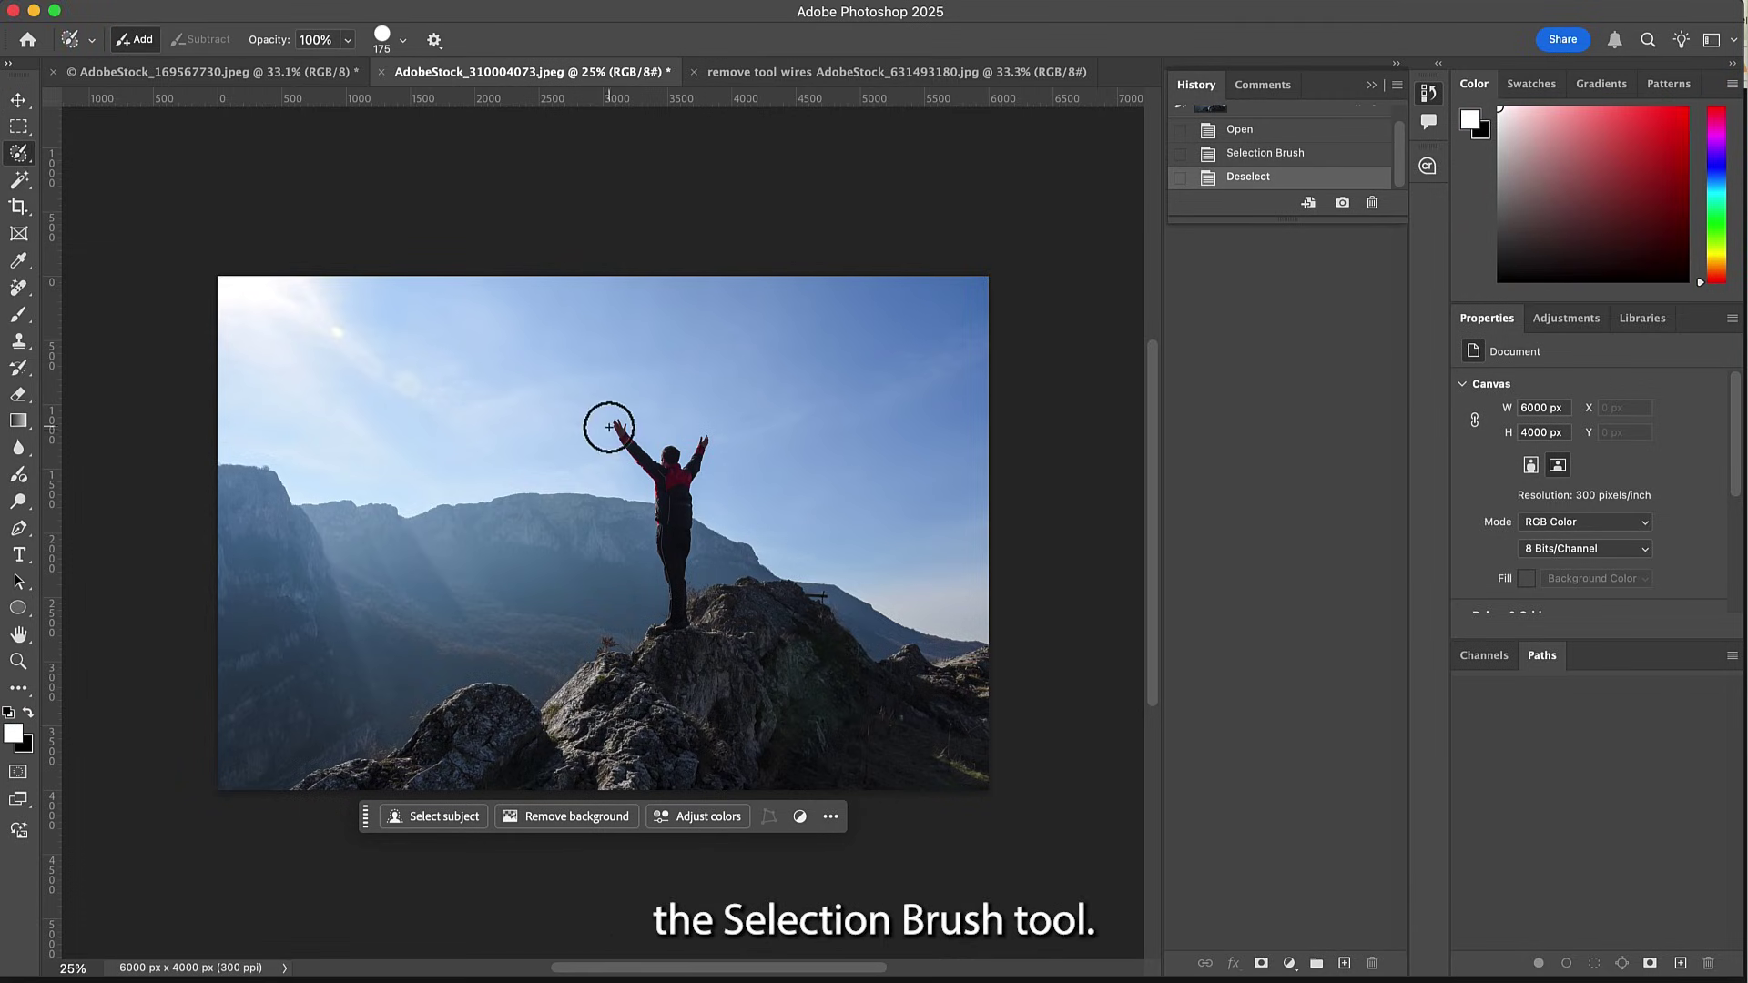
{"action": "mouse_move", "coordinate": [618, 429]}
{"action": "left_mouse_down"}
{"action": "mouse_move", "coordinate": [686, 469]}
{"action": "mouse_move", "coordinate": [704, 443]}
{"action": "mouse_move", "coordinate": [669, 621]}
{"action": "mouse_move", "coordinate": [656, 467]}
{"action": "mouse_move", "coordinate": [675, 530]}
{"action": "left_mouse_up"}
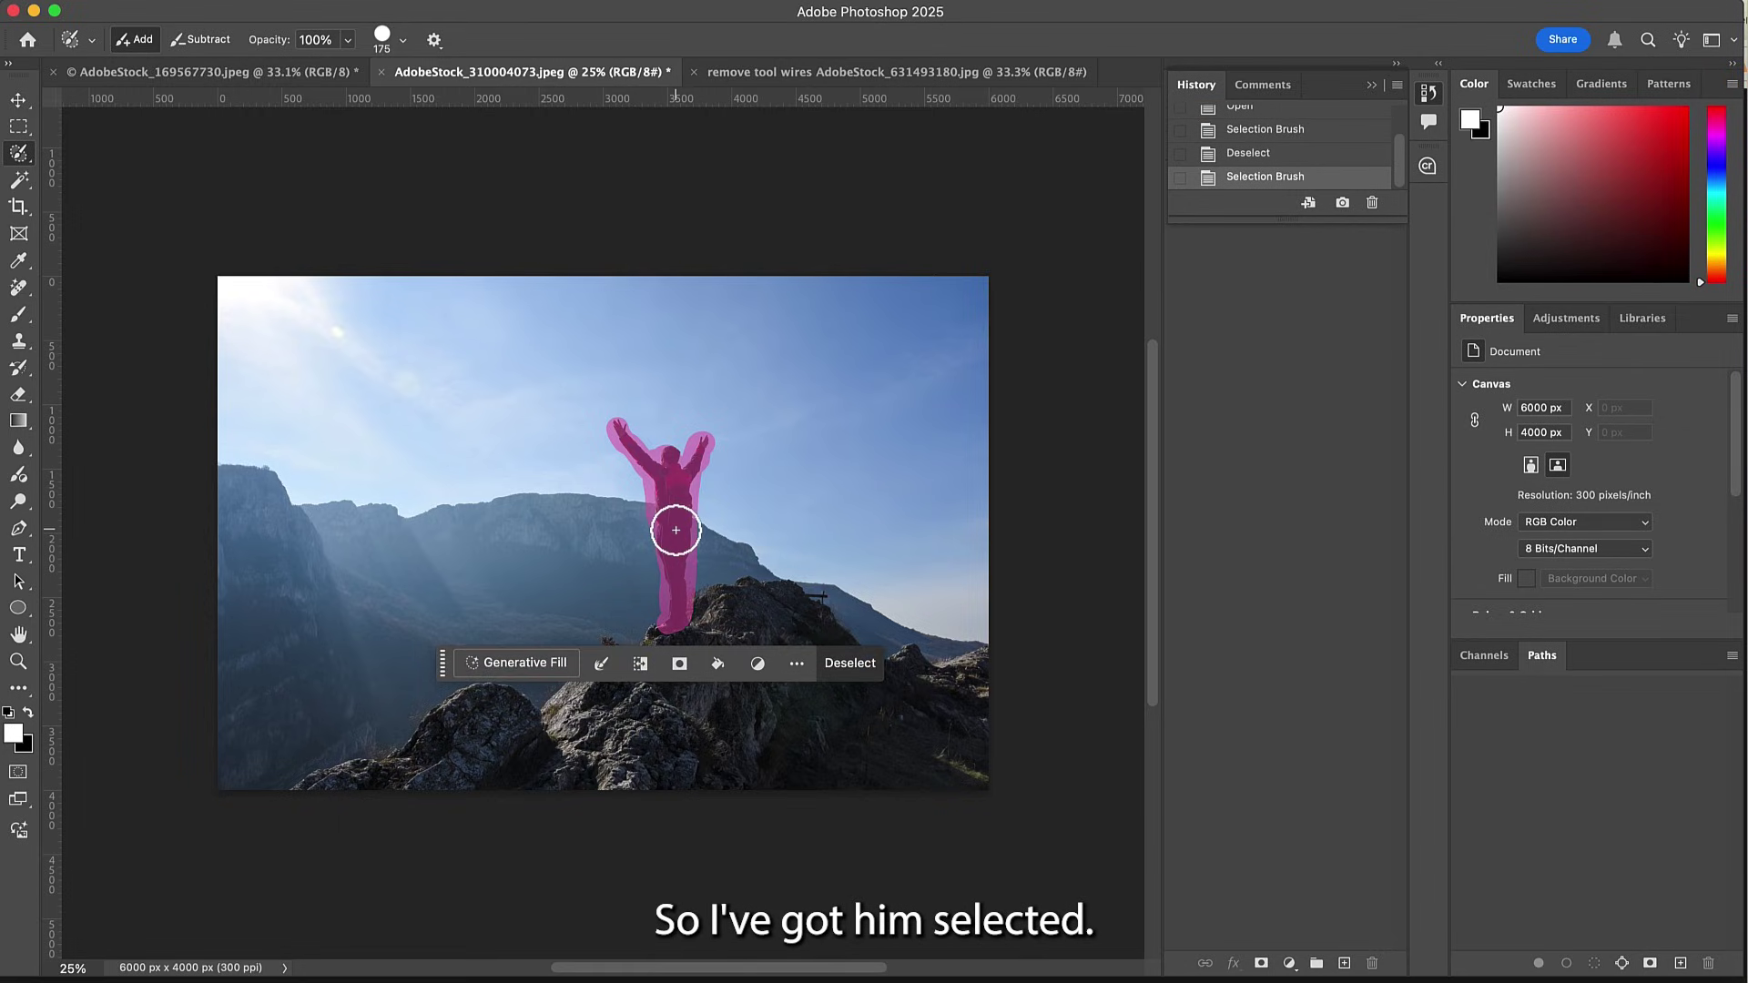
Erase the hiker with a Content-Aware fill, deselect, then undo back.
{"action": "key", "text": "Delete"}
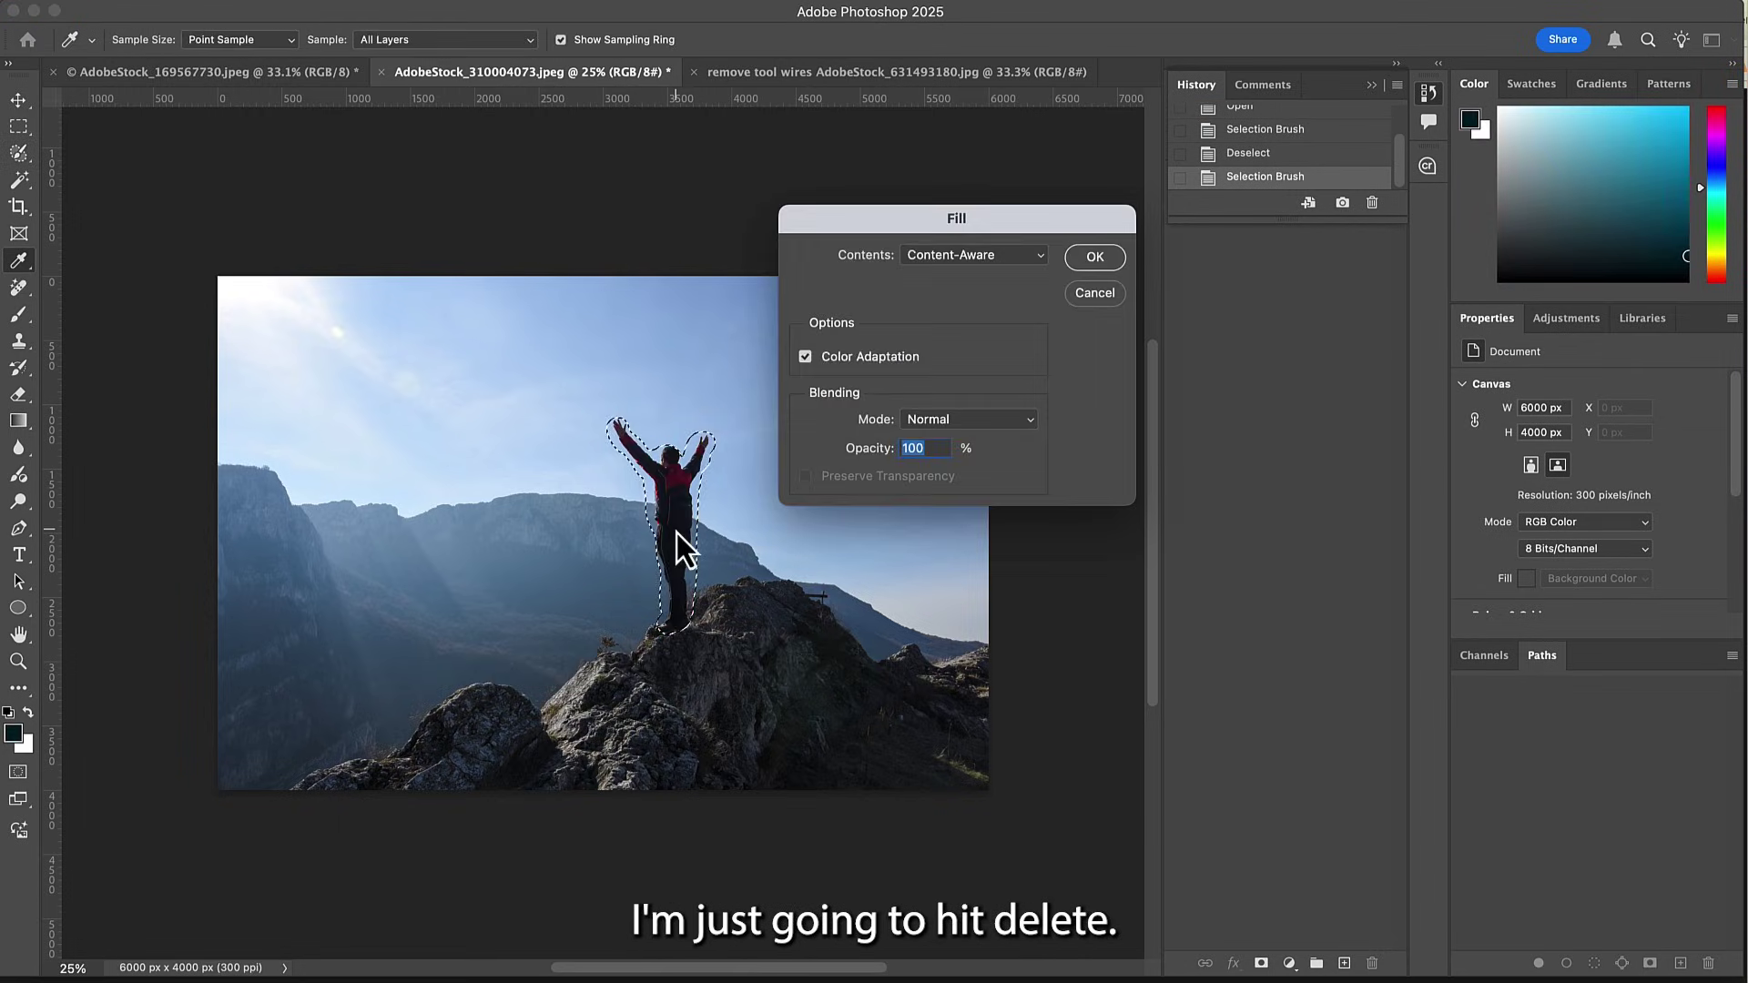
{"action": "left_click", "coordinate": [1096, 257]}
{"action": "key", "text": "ctrl+d"}
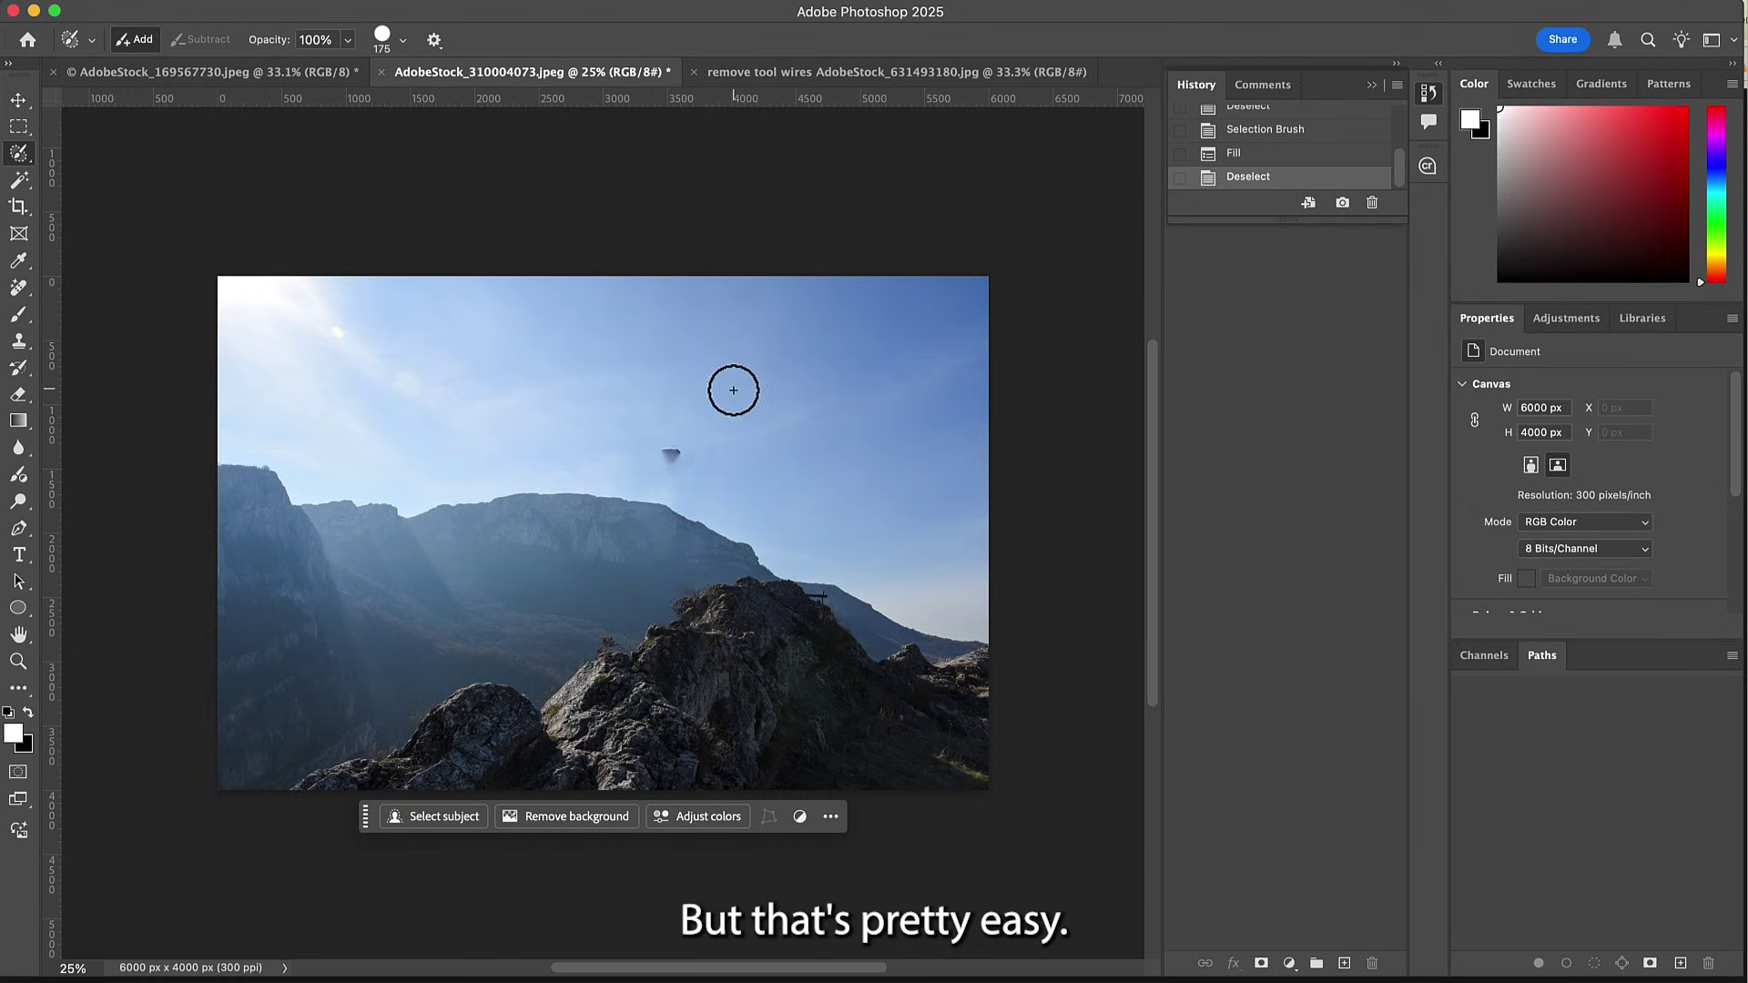
{"action": "key", "text": "ctrl+z"}
Restore the hiker selection from History and Content-Aware Move him up-right onto the peak.
{"action": "left_click", "coordinate": [1256, 110]}
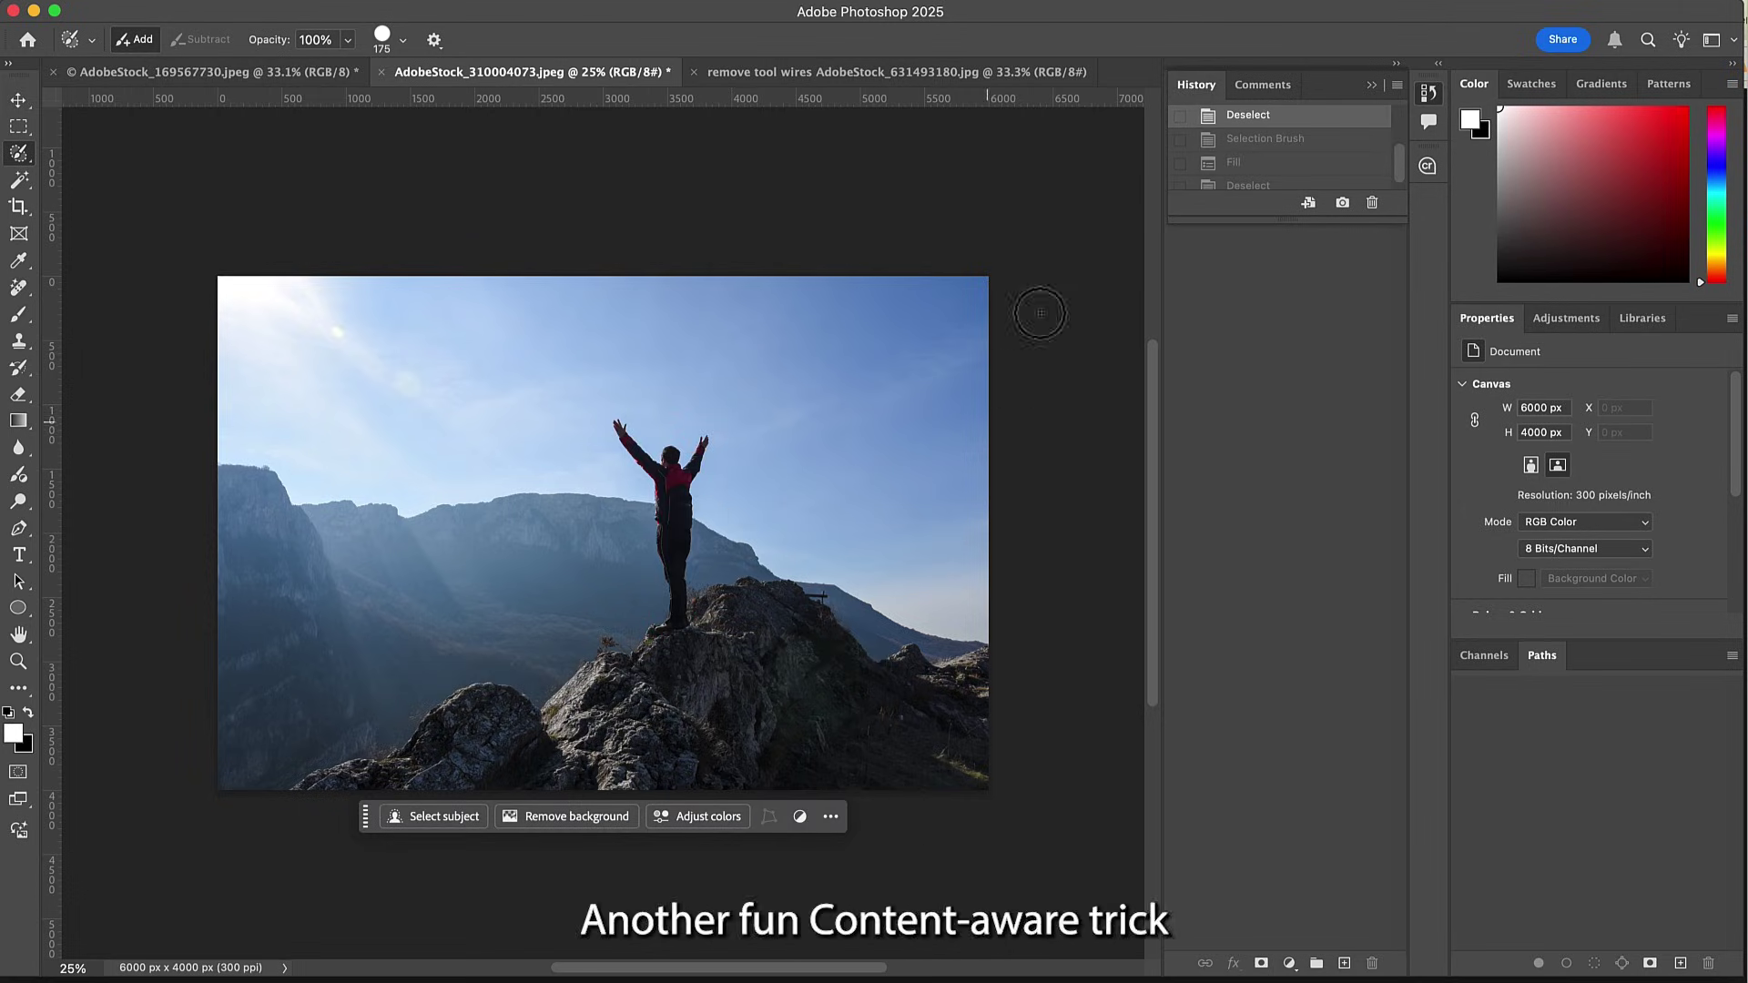
{"action": "left_click", "coordinate": [1301, 140]}
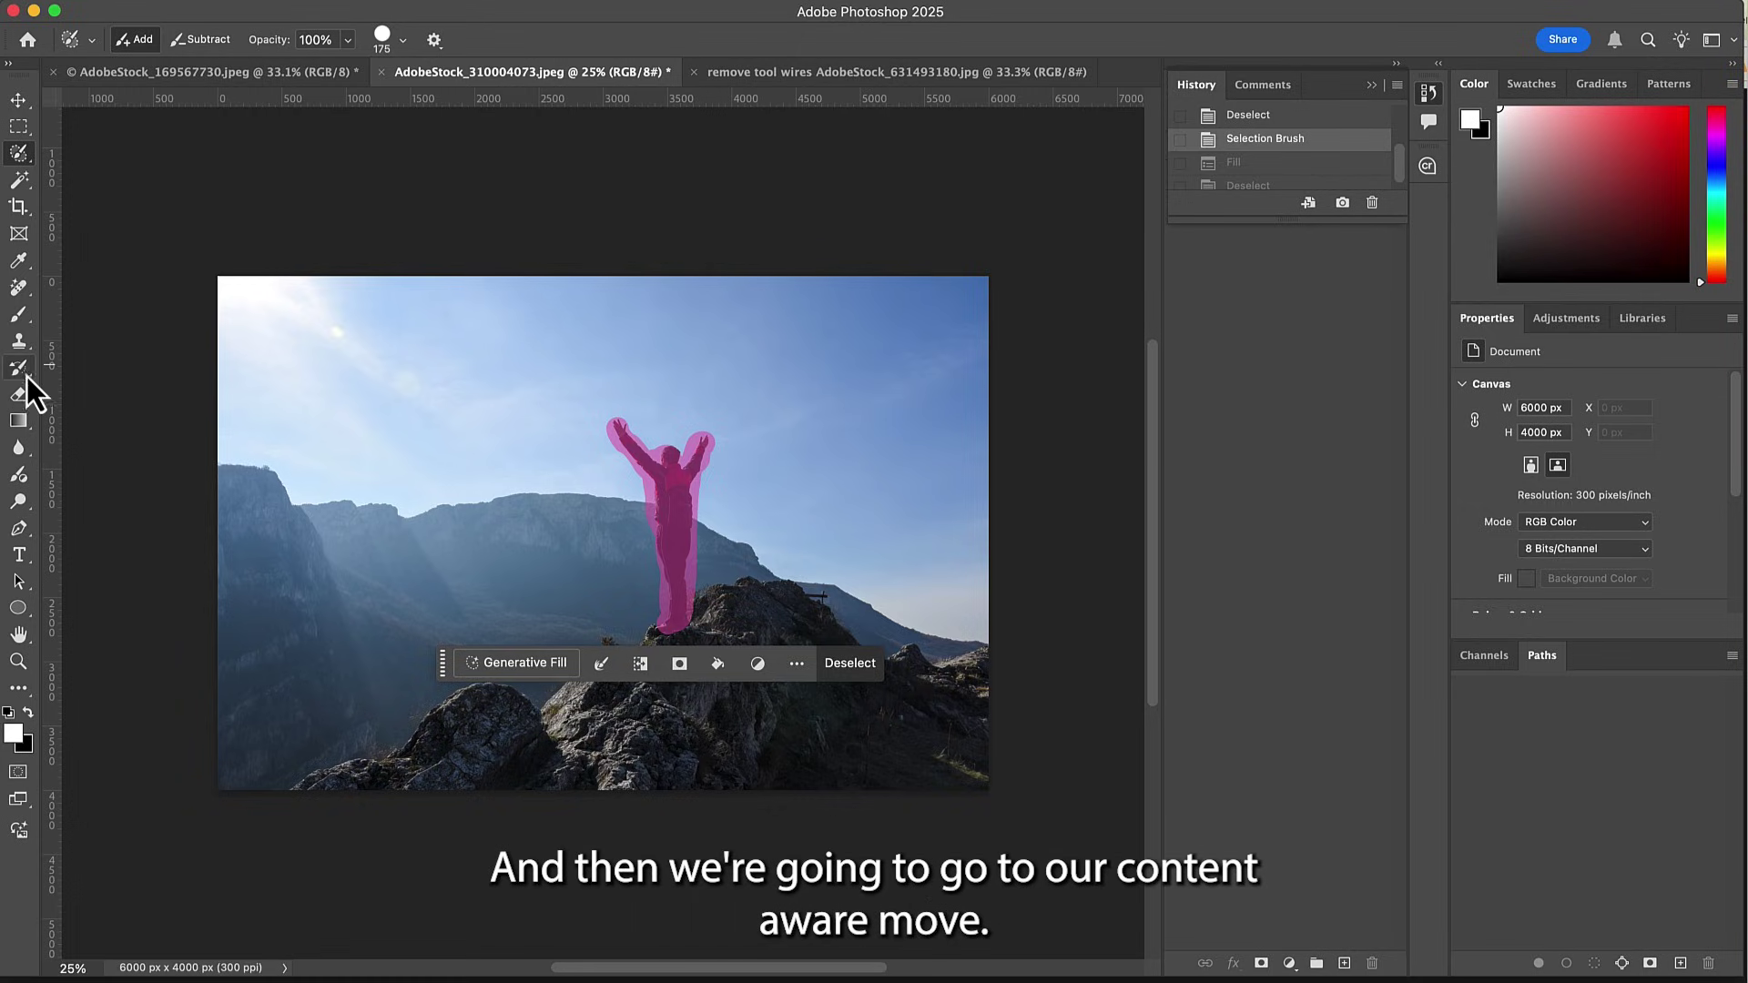
{"action": "left_click", "coordinate": [20, 289]}
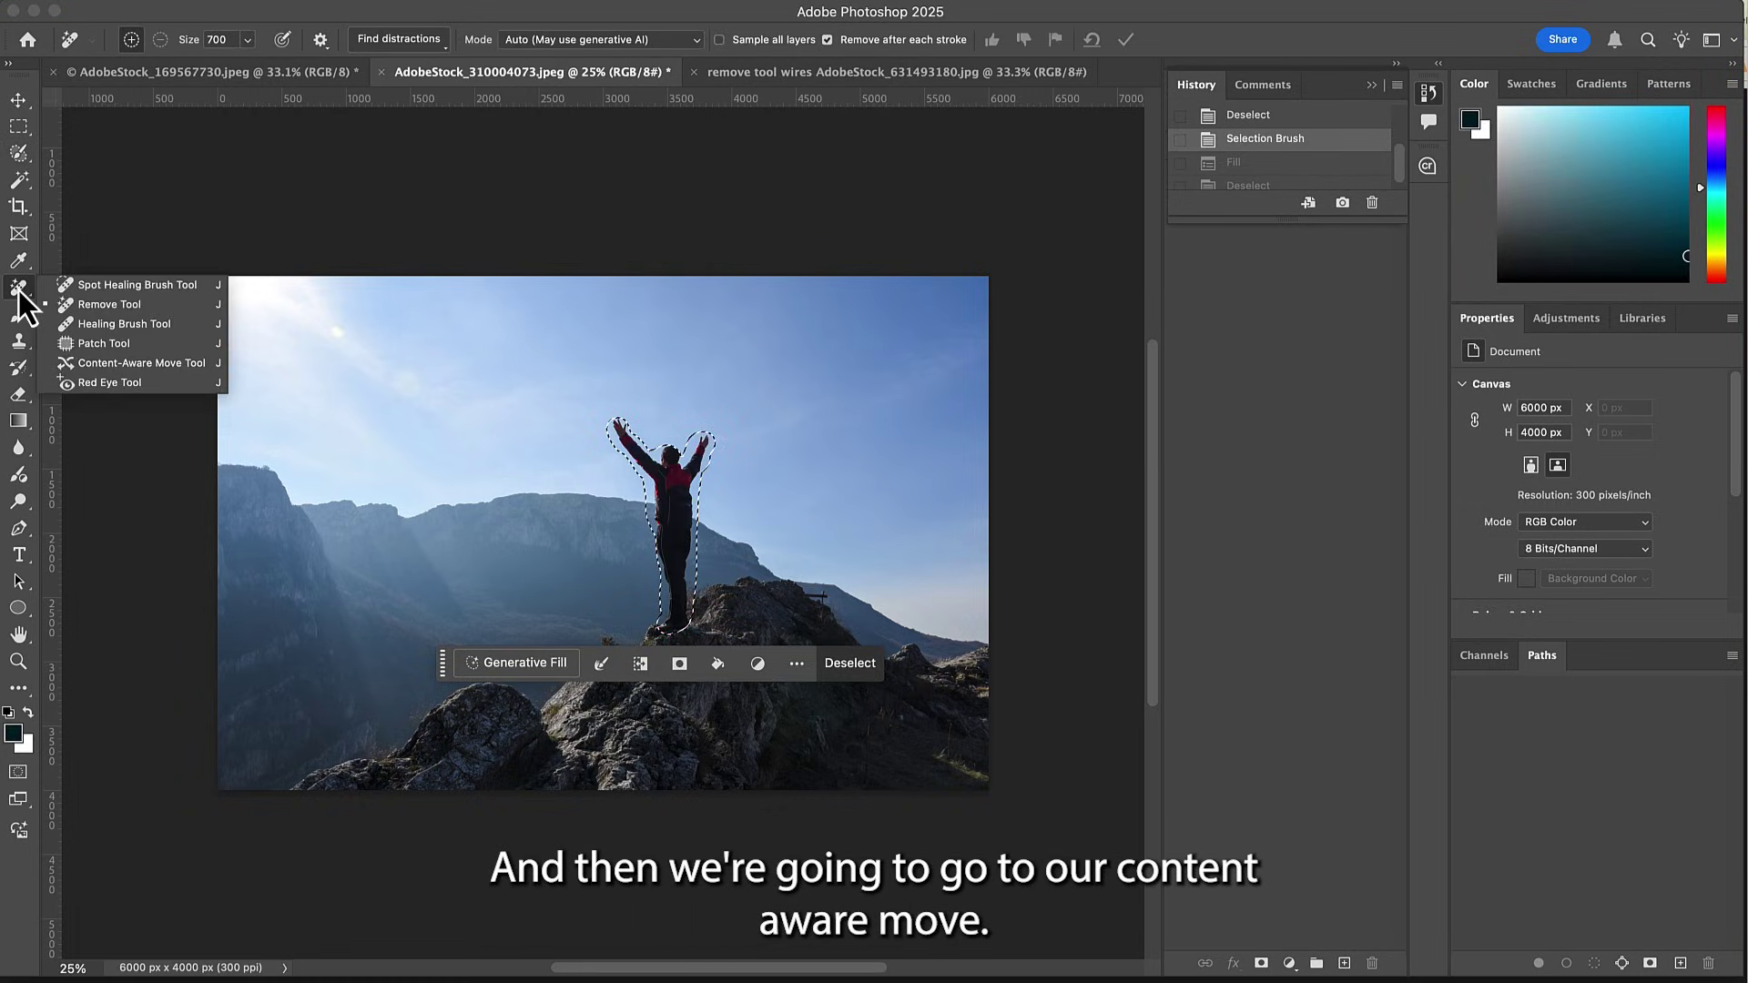
{"action": "left_click", "coordinate": [143, 364]}
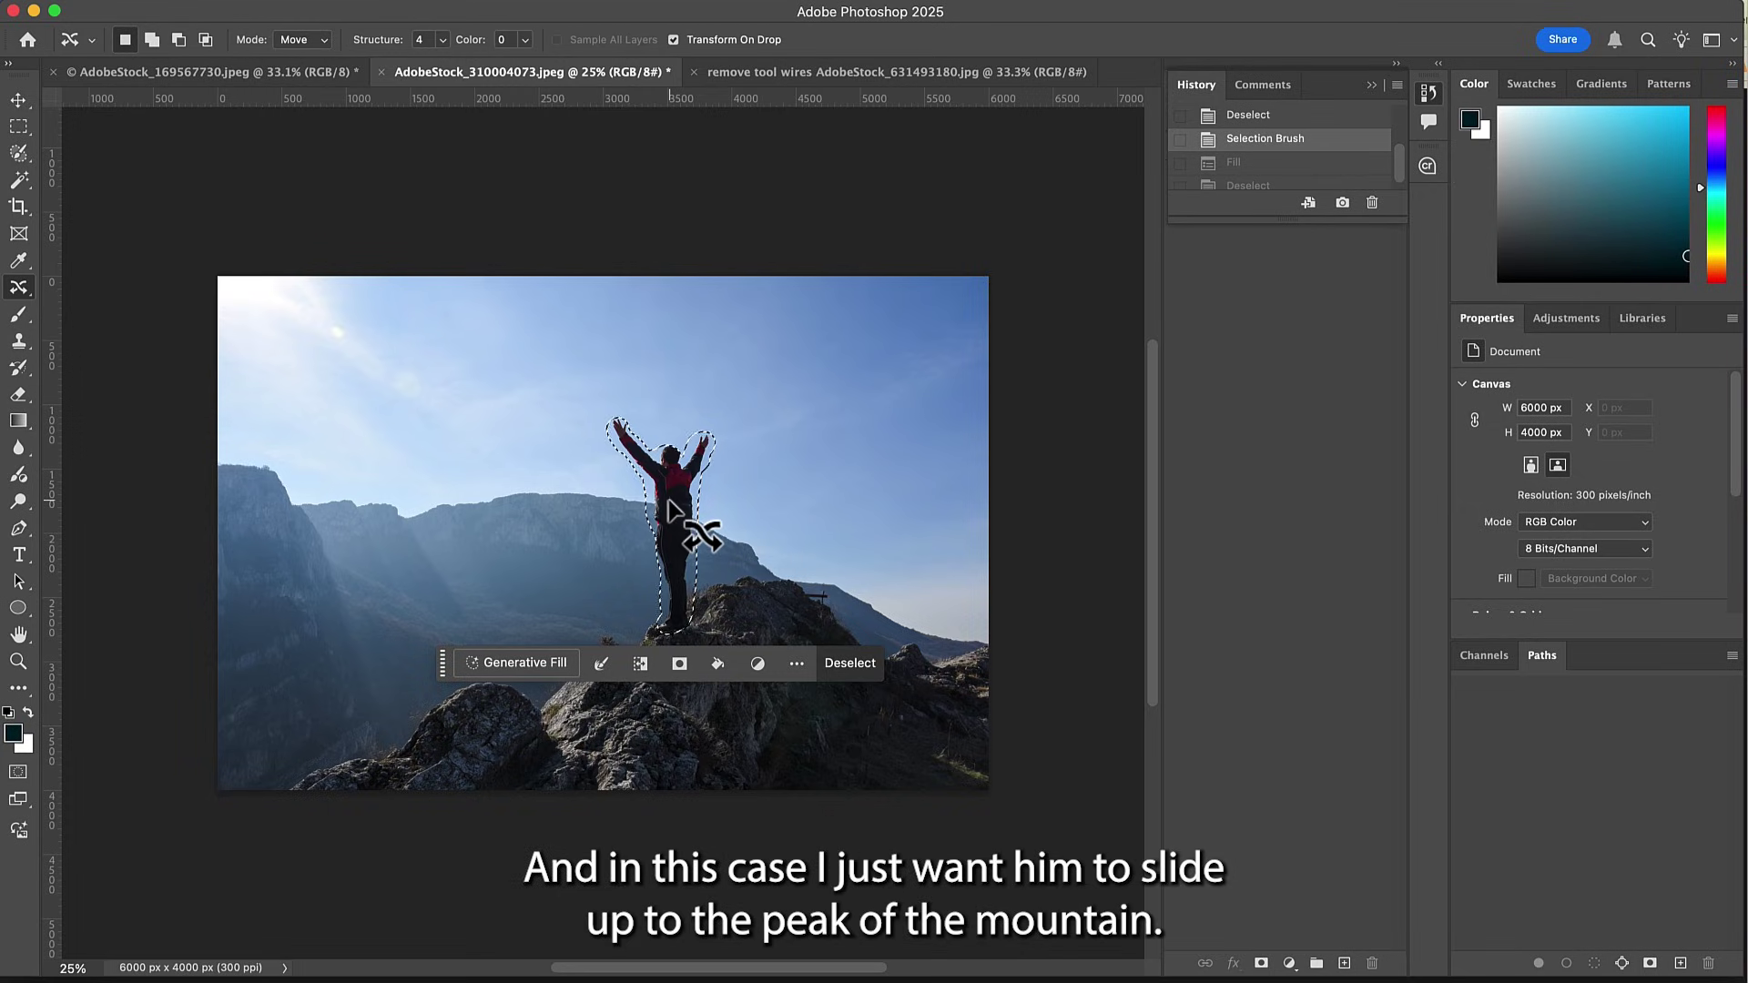
{"action": "left_click_drag", "start_coordinate": [669, 498], "coordinate": [733, 451]}
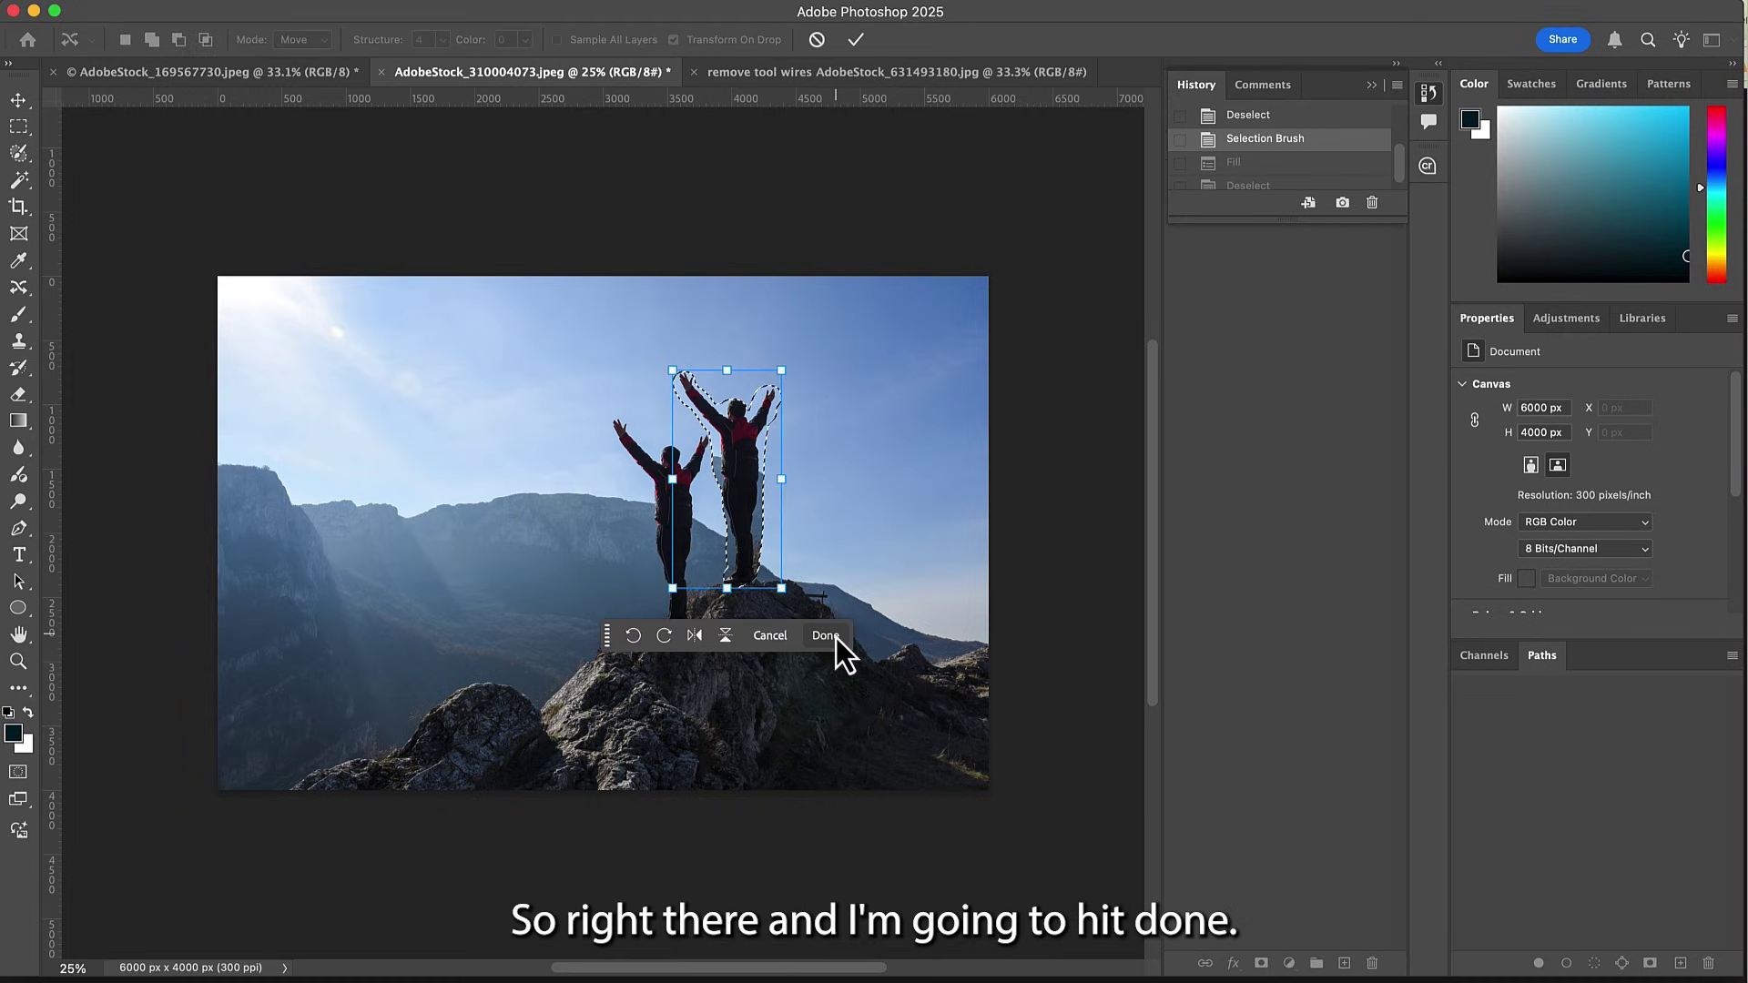
{"action": "left_click", "coordinate": [835, 637]}
{"action": "key", "text": "ctrl+d"}
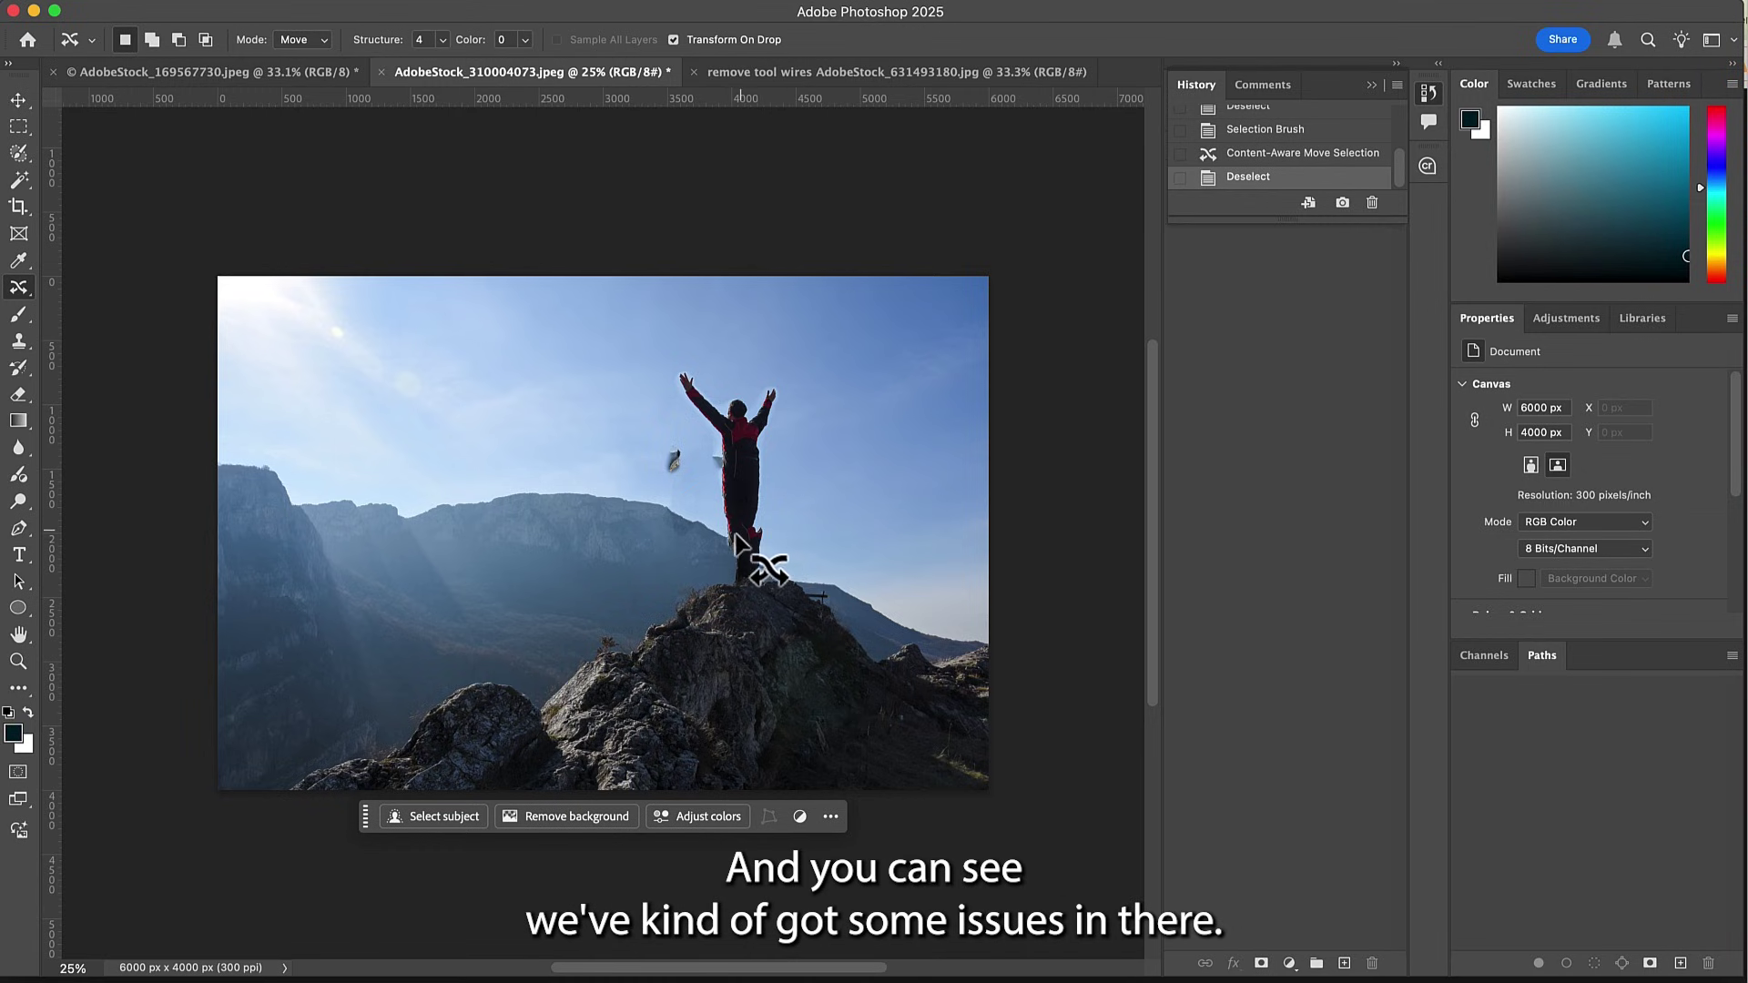
On the yoga photo, spot-heal the extra figure's outstretched arm, lower-right leg and remaining body.
{"action": "key", "text": "ctrl+shift+Tab"}
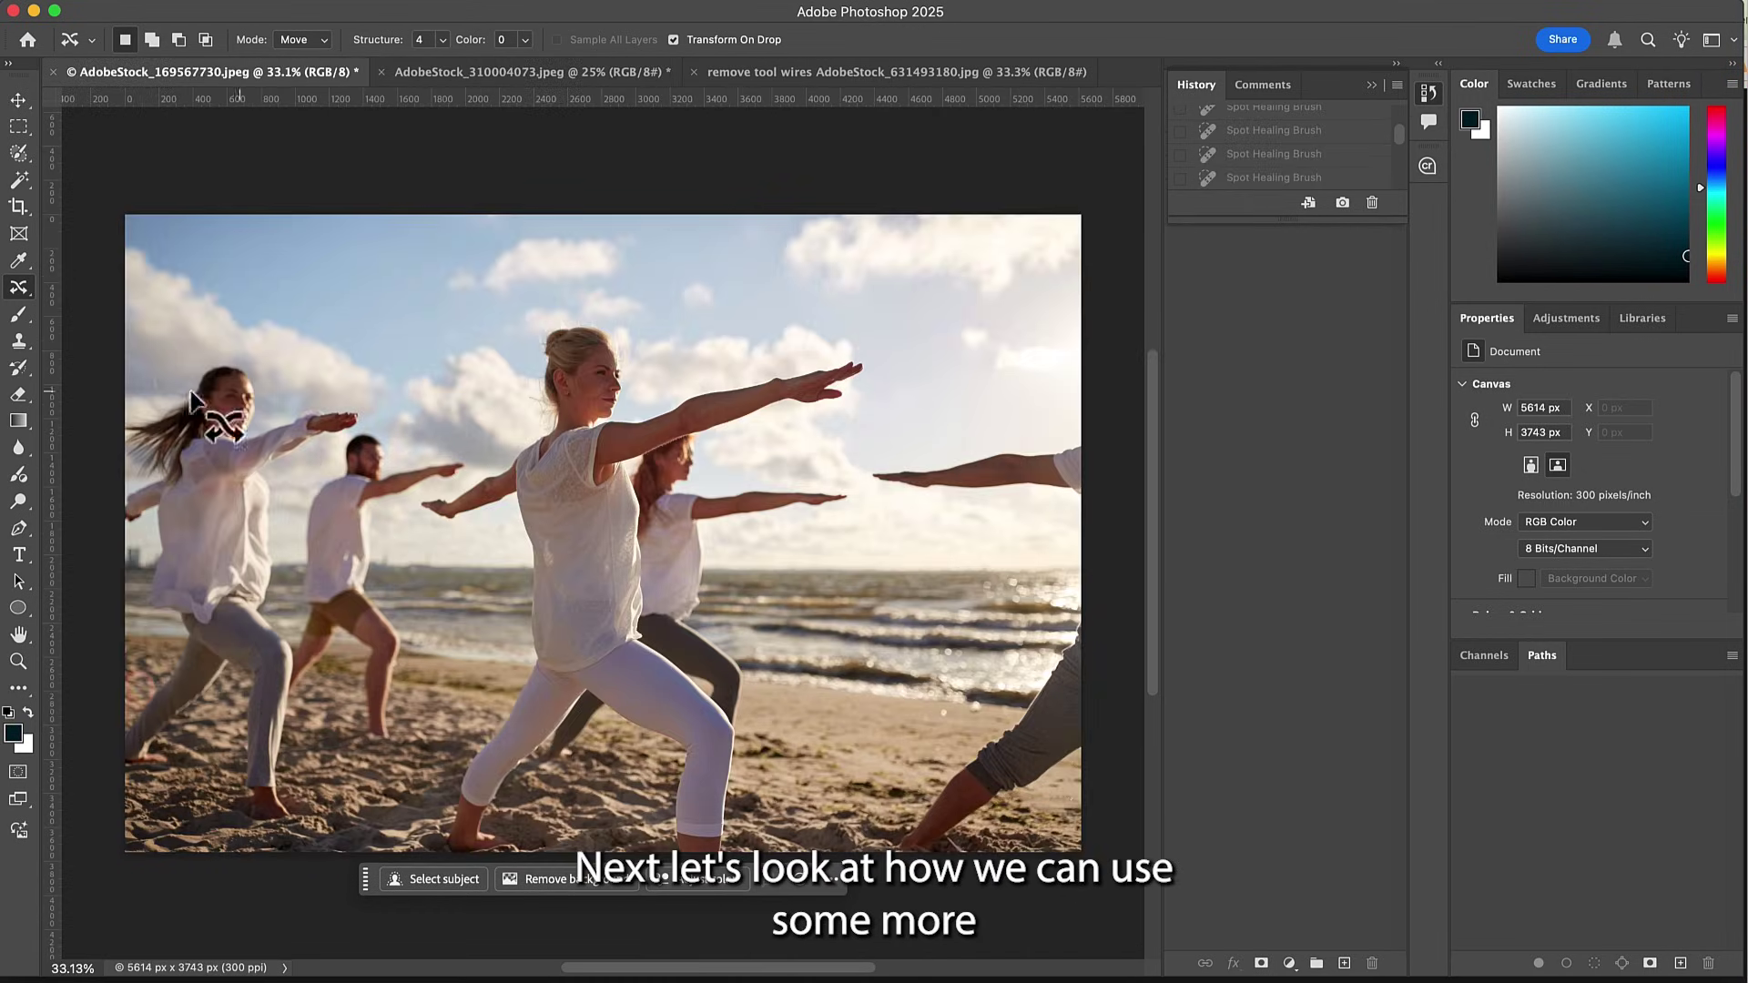
{"action": "right_click", "coordinate": [17, 291]}
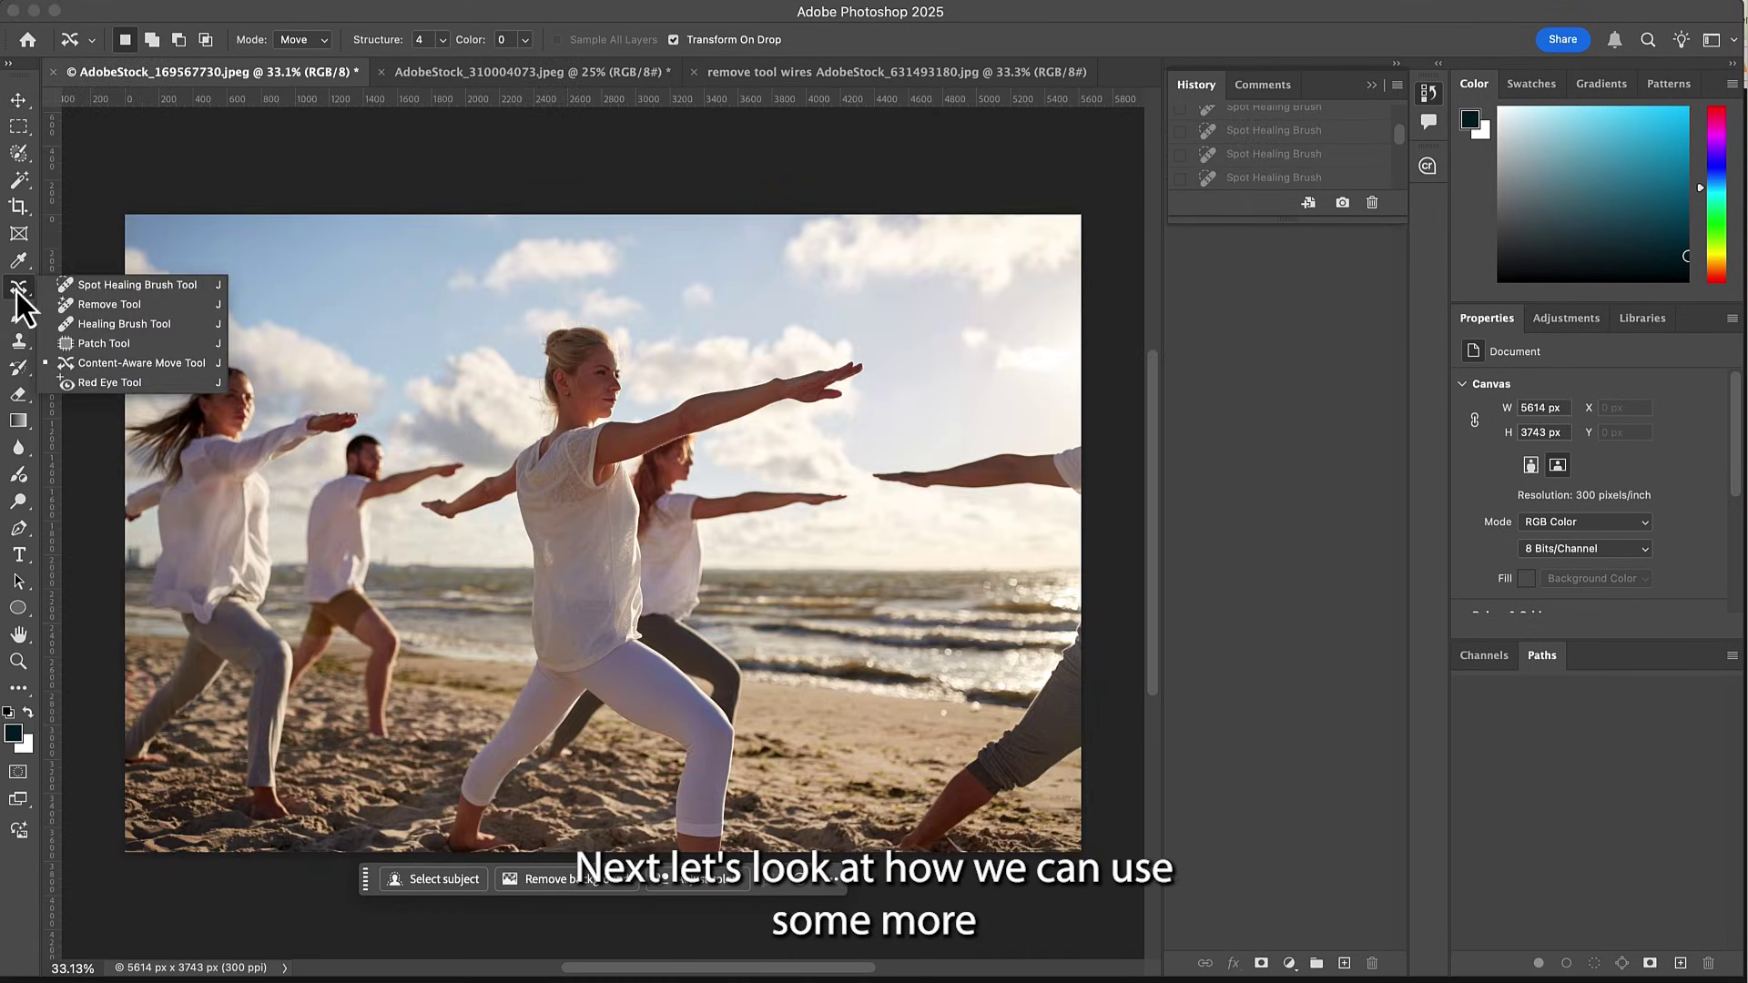
{"action": "left_click", "coordinate": [72, 287]}
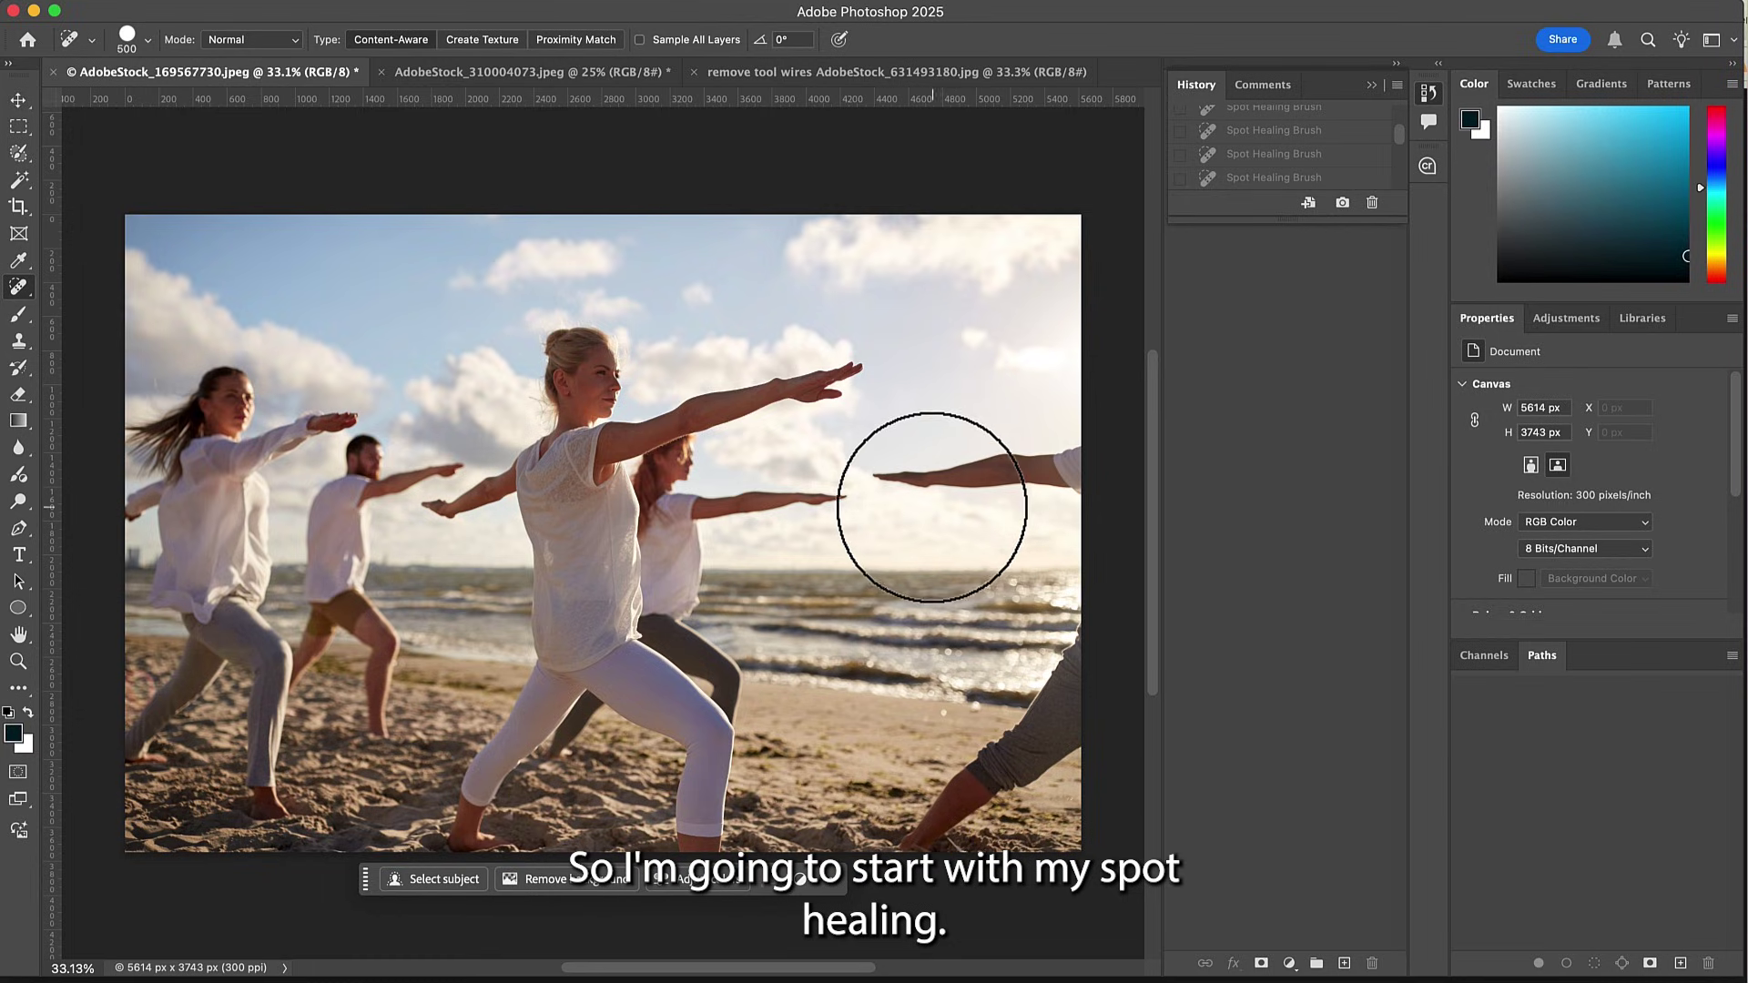
{"action": "left_click_drag", "start_coordinate": [900, 488], "coordinate": [1060, 487]}
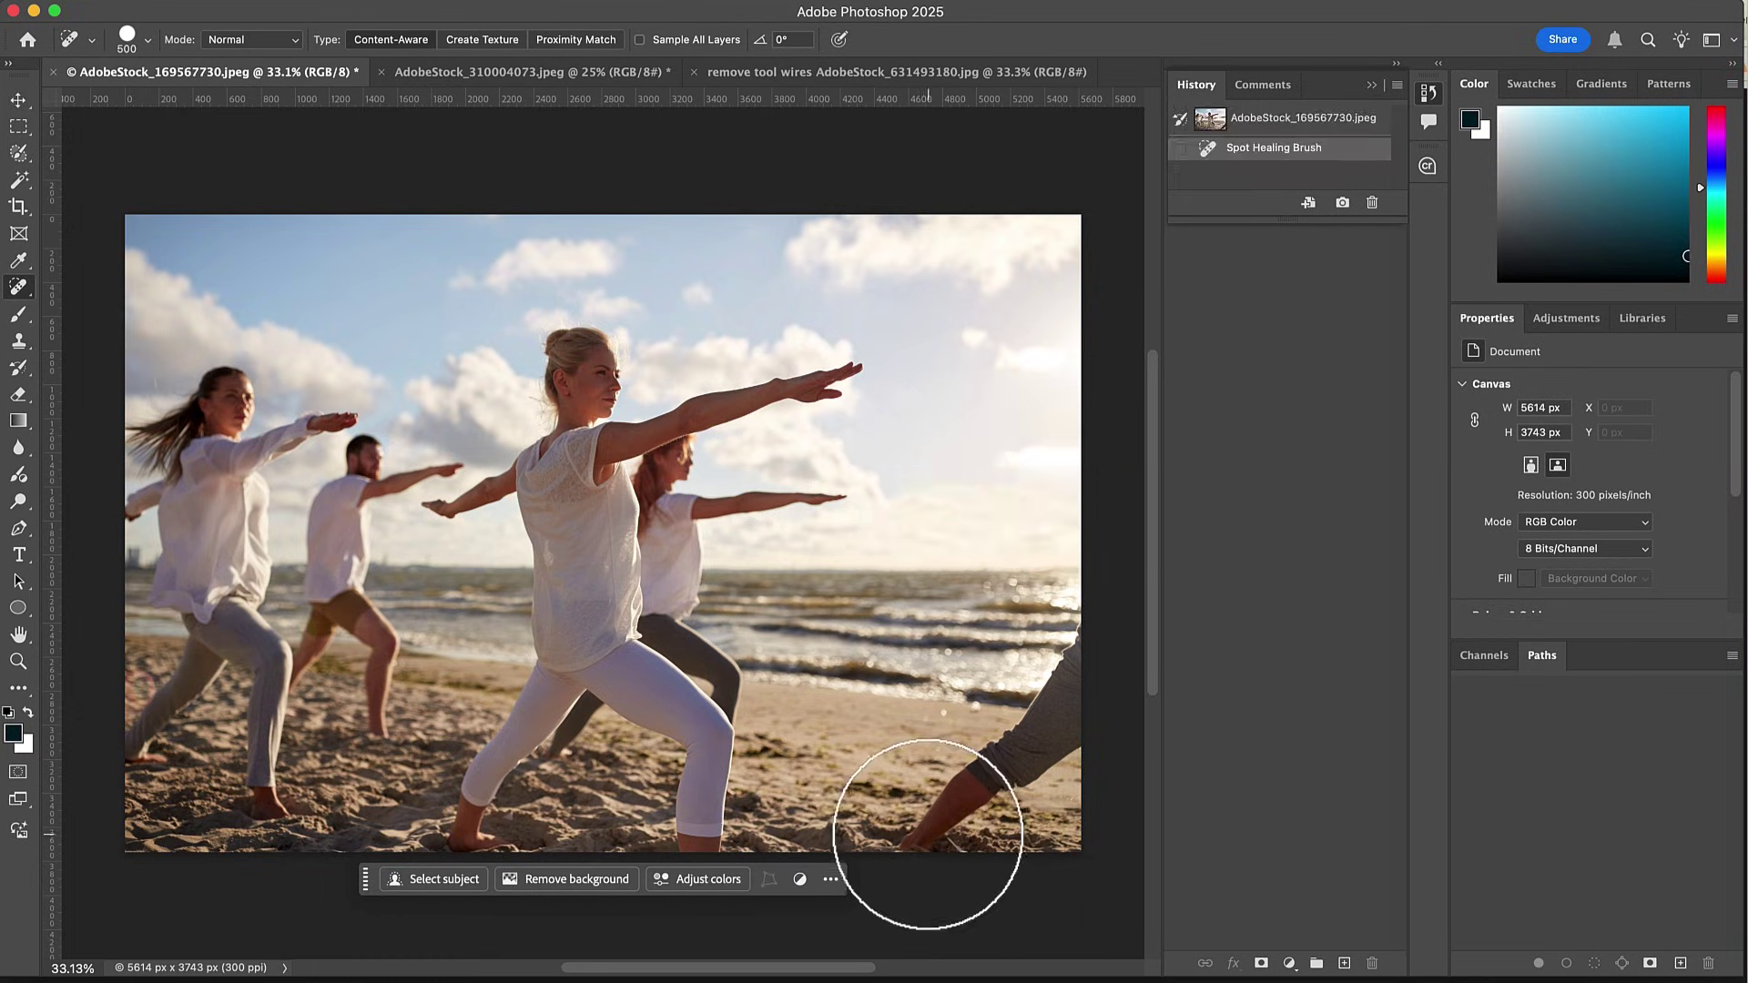
{"action": "mouse_move", "coordinate": [929, 831]}
{"action": "left_mouse_down"}
{"action": "mouse_move", "coordinate": [1030, 751]}
{"action": "mouse_move", "coordinate": [1080, 741]}
{"action": "left_mouse_up"}
{"action": "left_click_drag", "start_coordinate": [1073, 659], "coordinate": [1074, 665]}
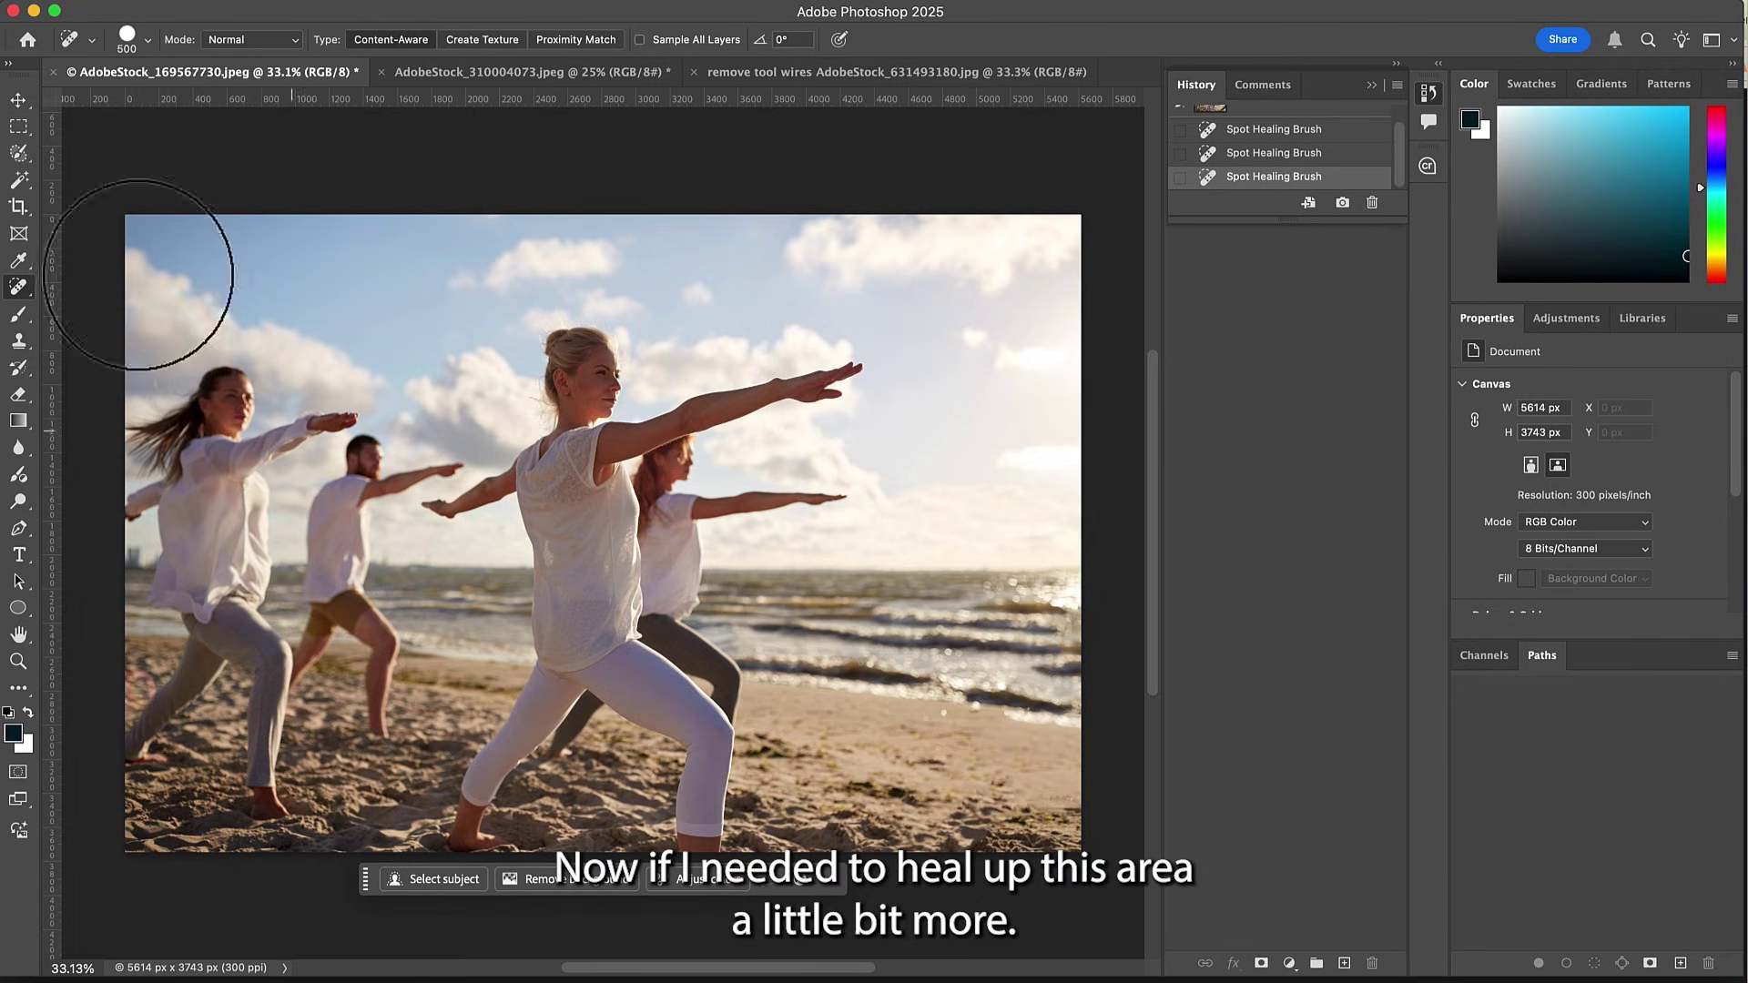
{"action": "right_click", "coordinate": [22, 300]}
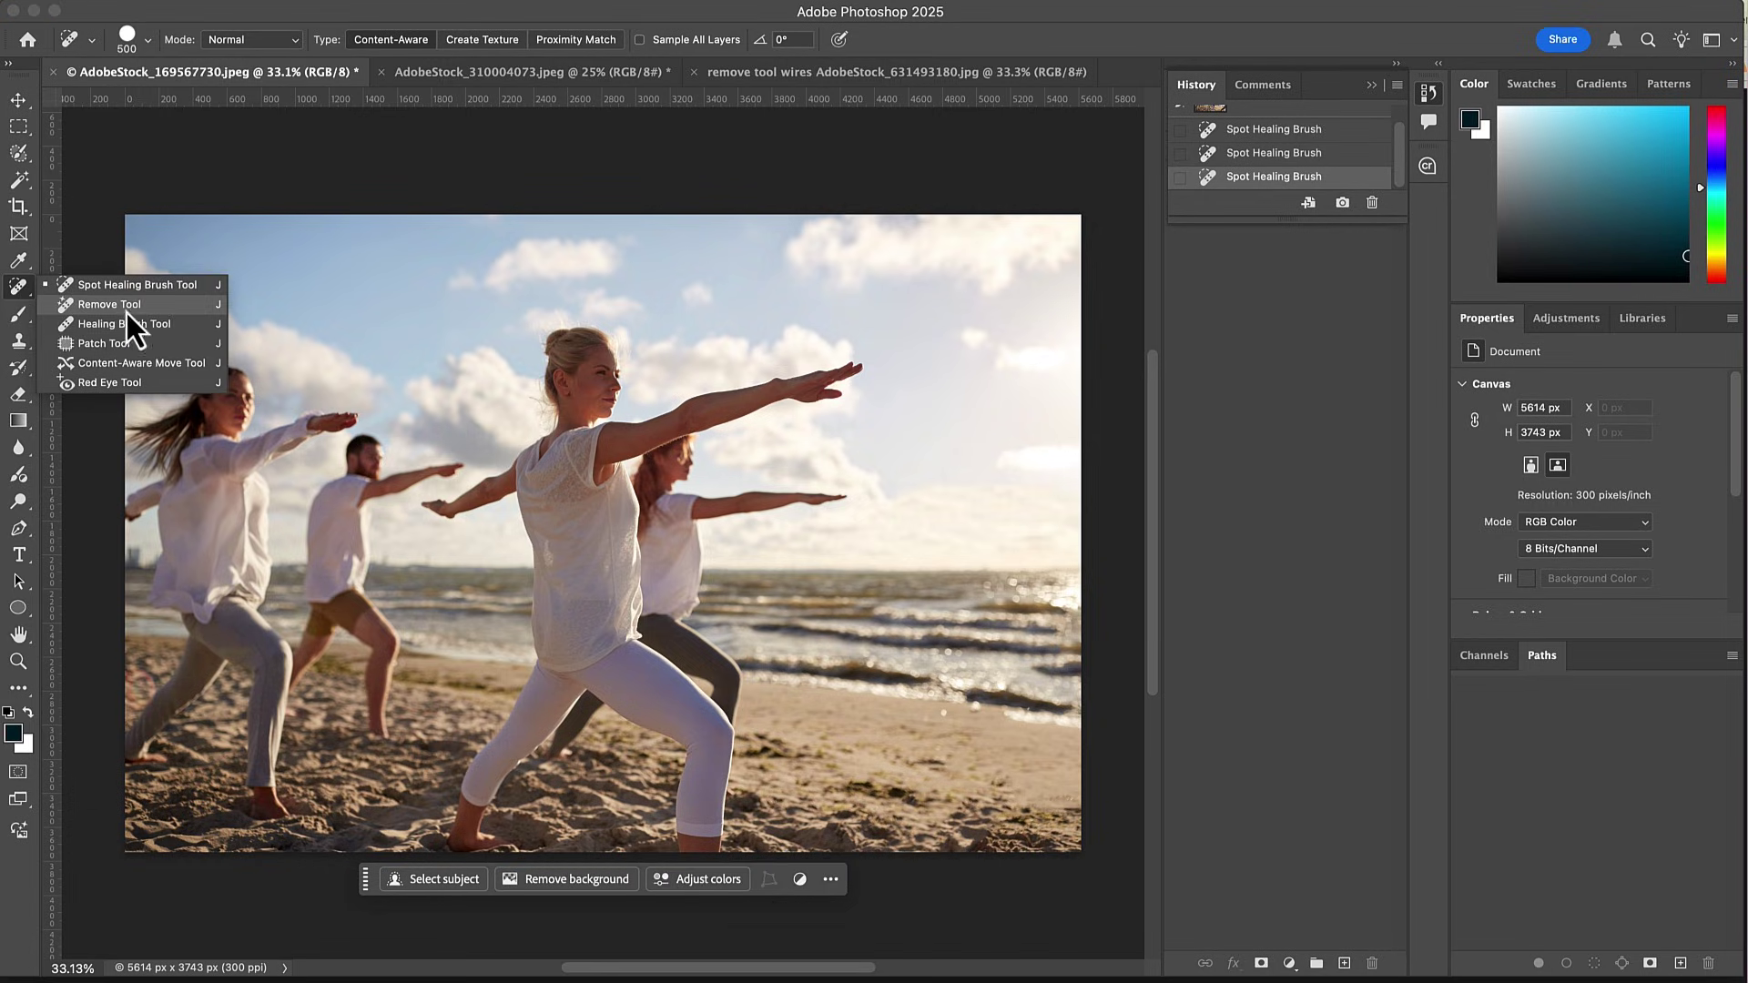
Heal the right-edge shoreline, patch out the left-horizon buildings, and bring up the wires photo.
{"action": "left_click", "coordinate": [100, 324]}
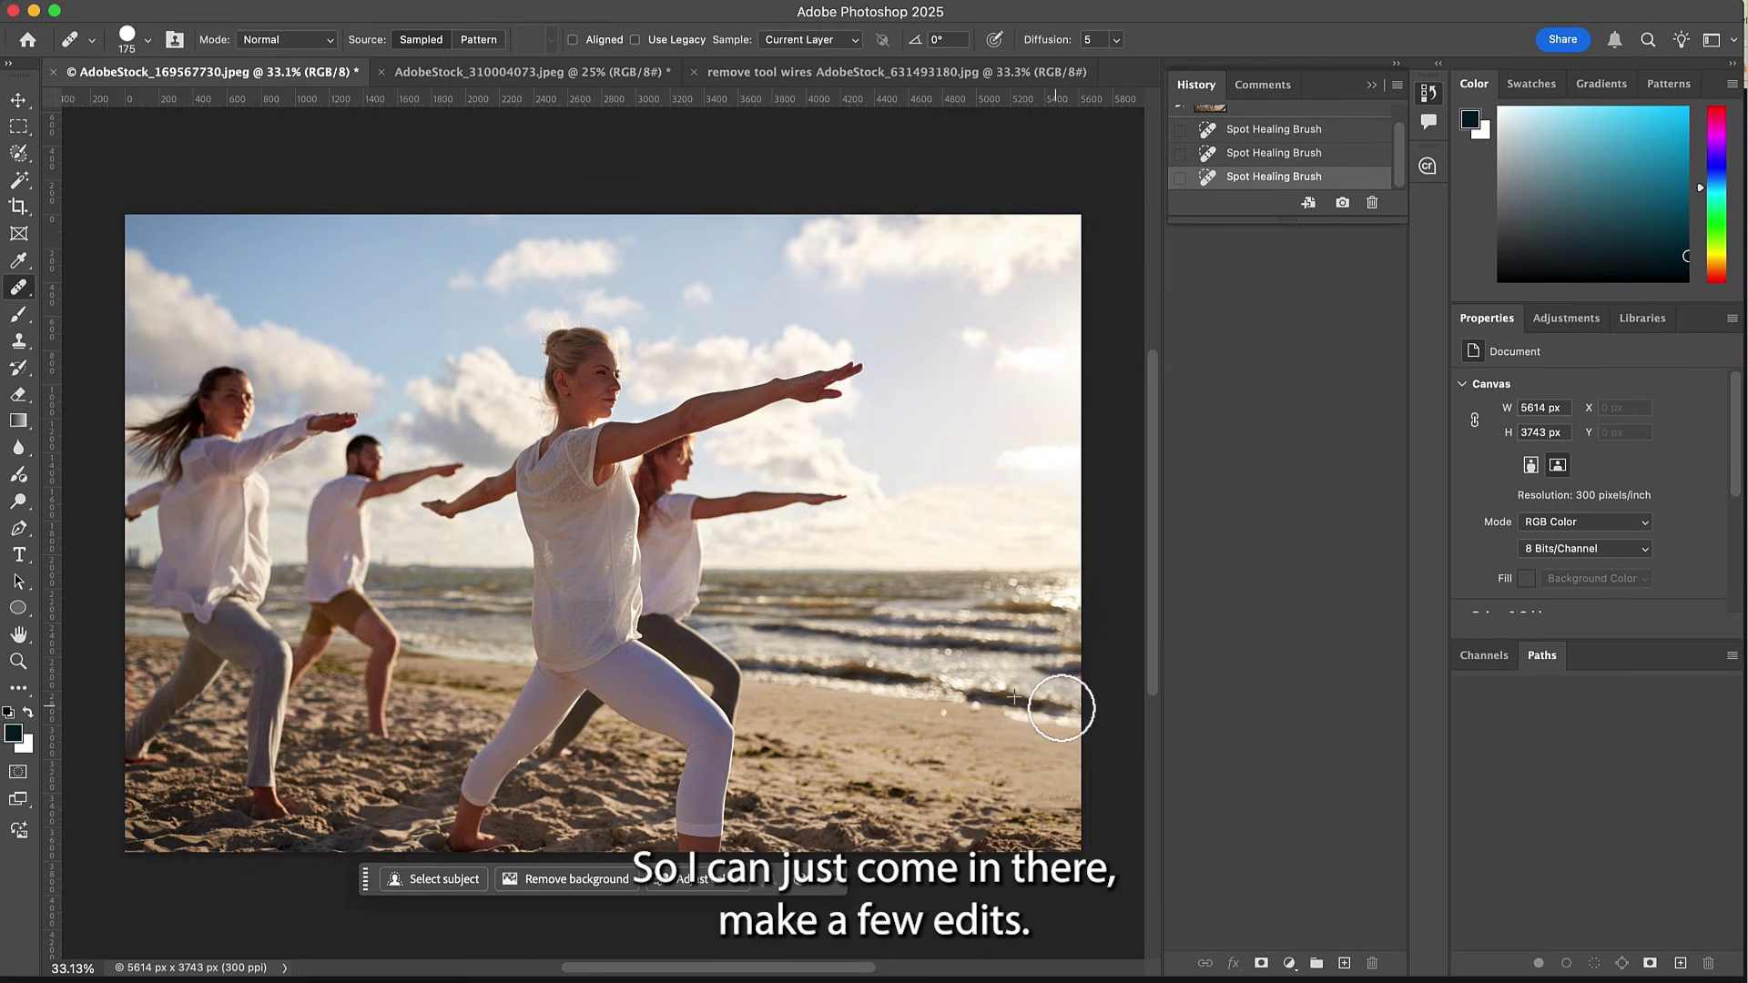
{"action": "left_click_drag", "start_coordinate": [1065, 706], "coordinate": [1070, 709]}
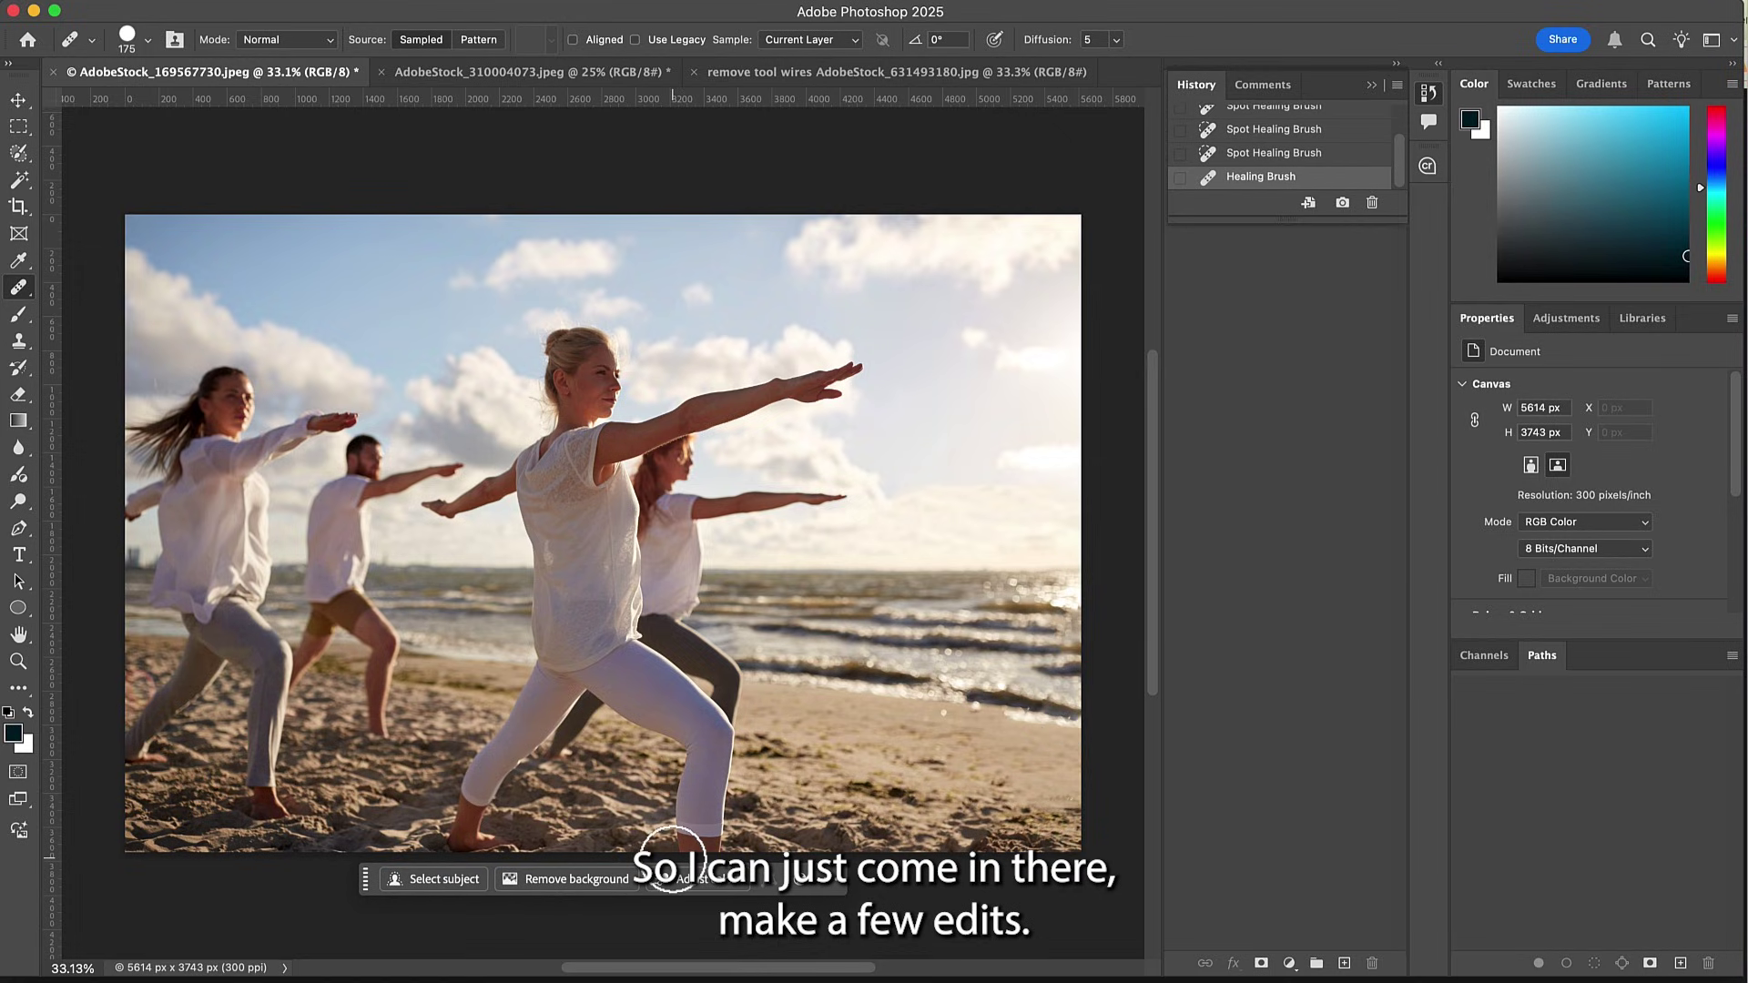
{"action": "right_click", "coordinate": [19, 289]}
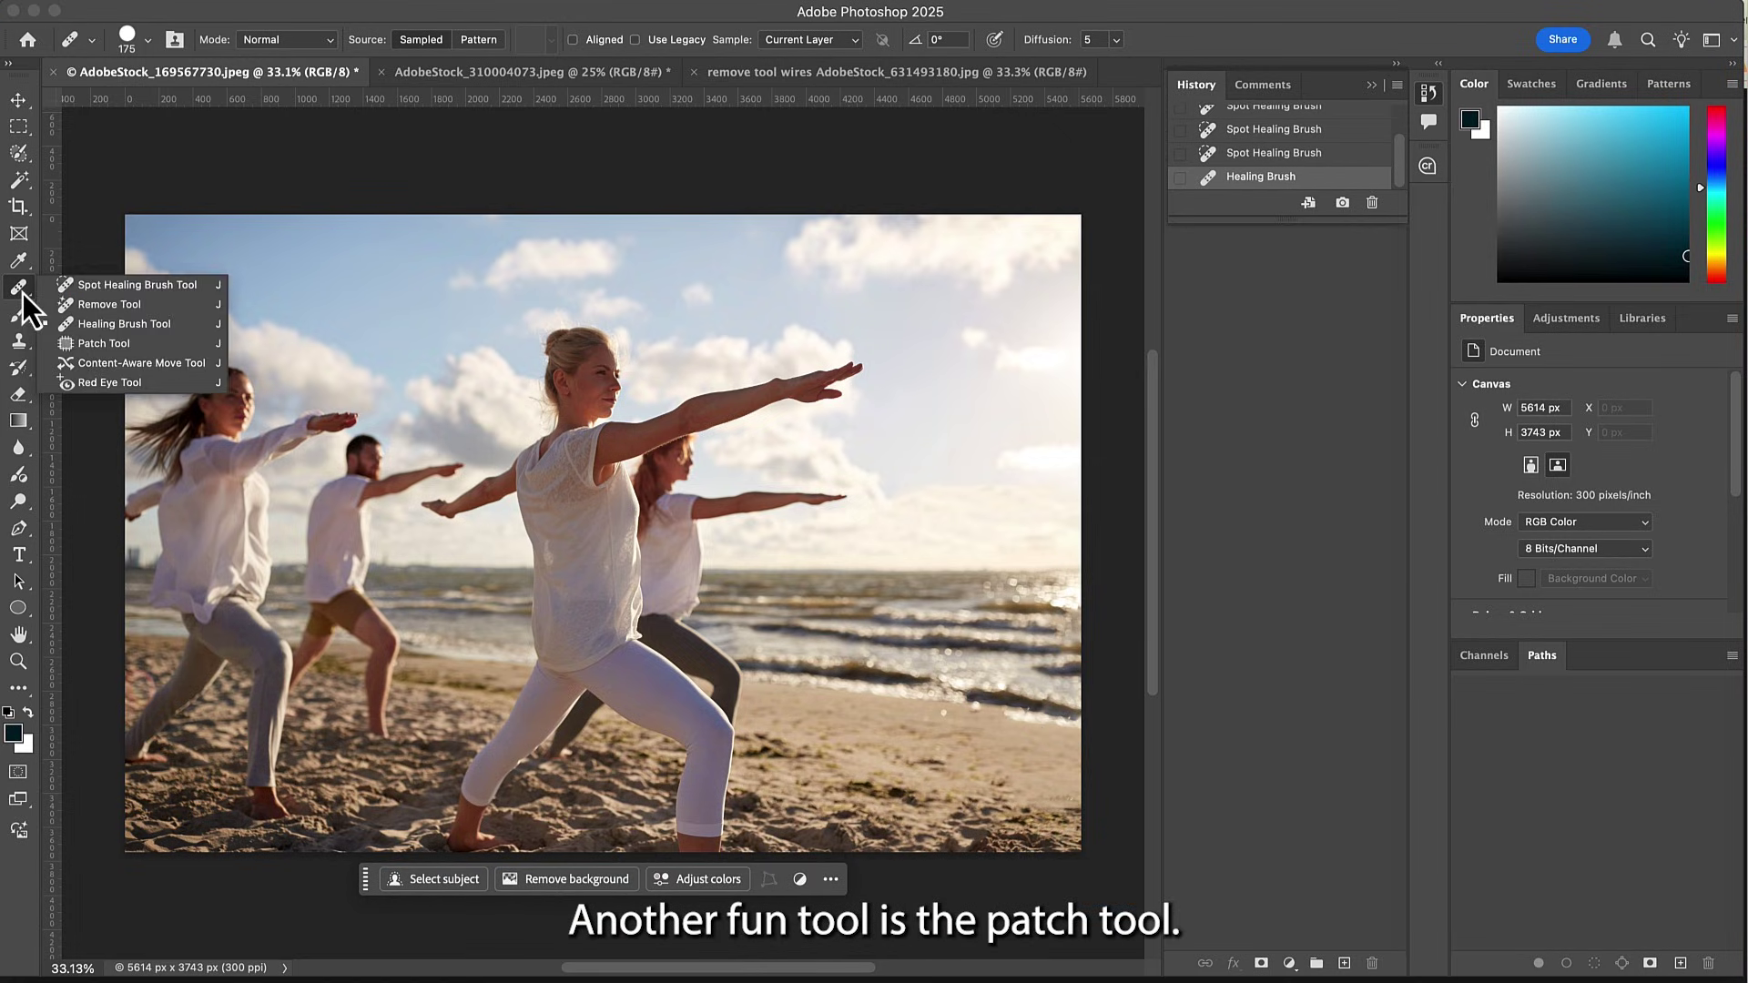
{"action": "left_click", "coordinate": [91, 344]}
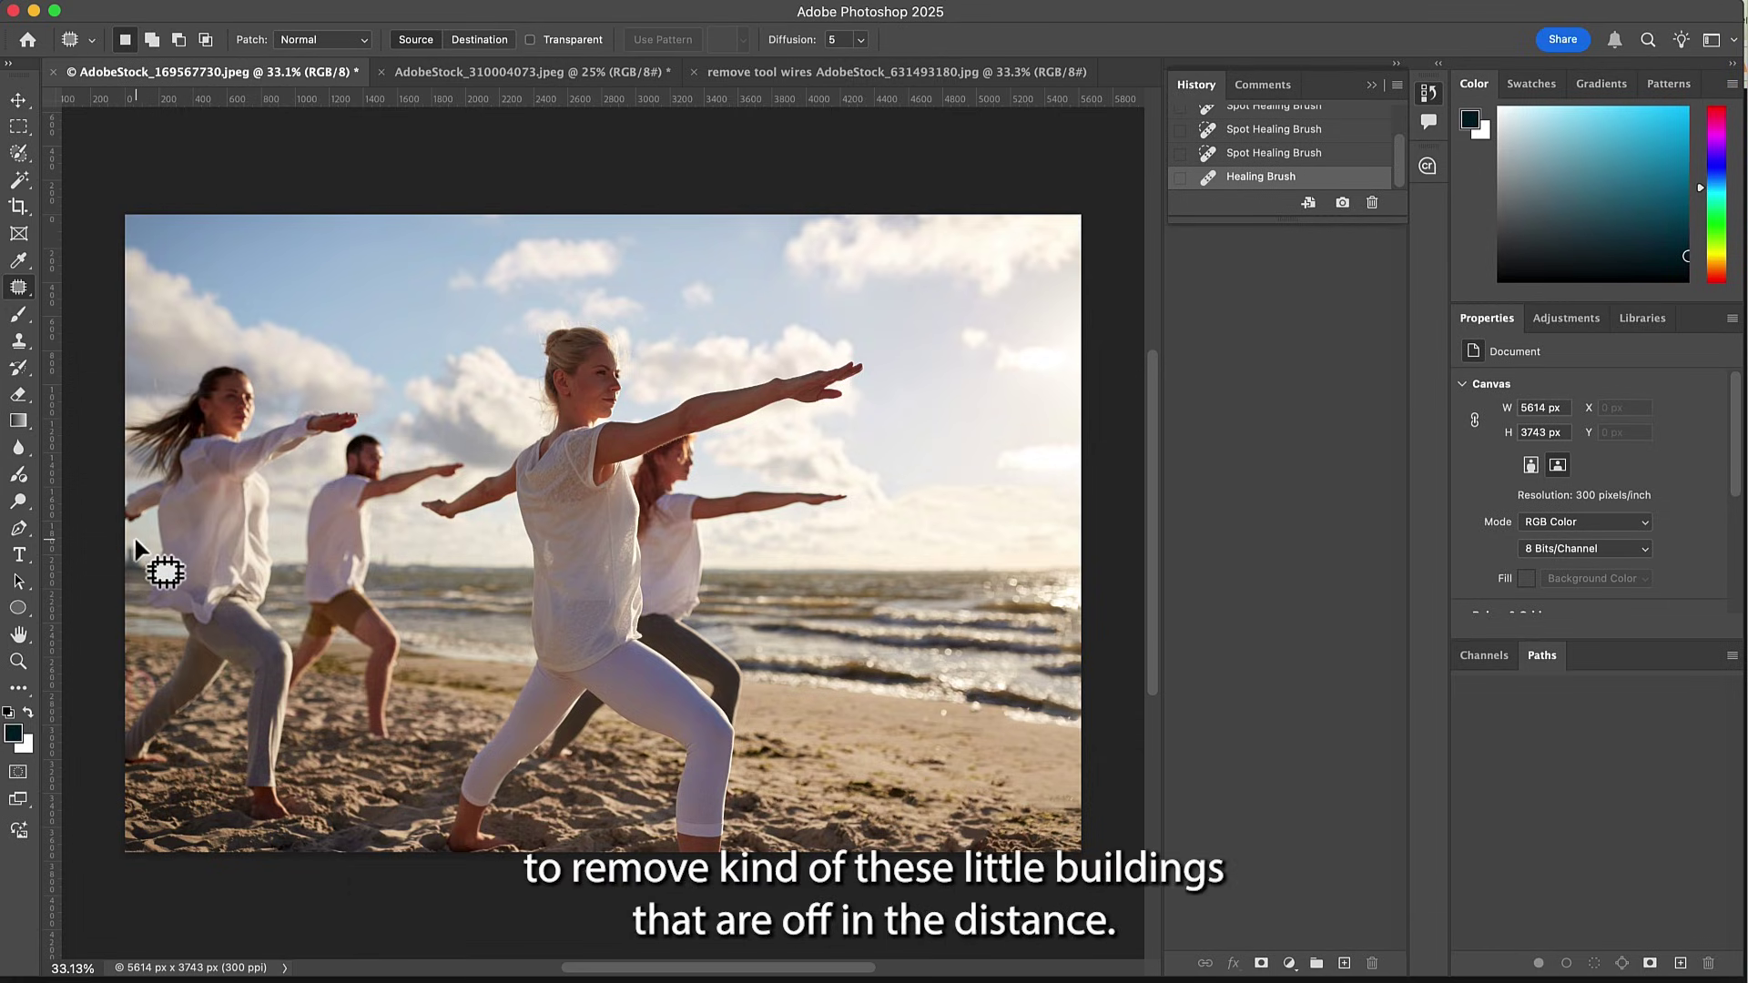
{"action": "mouse_move", "coordinate": [134, 540]}
{"action": "left_mouse_down"}
{"action": "mouse_move", "coordinate": [126, 564]}
{"action": "mouse_move", "coordinate": [147, 575]}
{"action": "mouse_move", "coordinate": [156, 557]}
{"action": "mouse_move", "coordinate": [137, 544]}
{"action": "mouse_move", "coordinate": [423, 550]}
{"action": "left_mouse_up"}
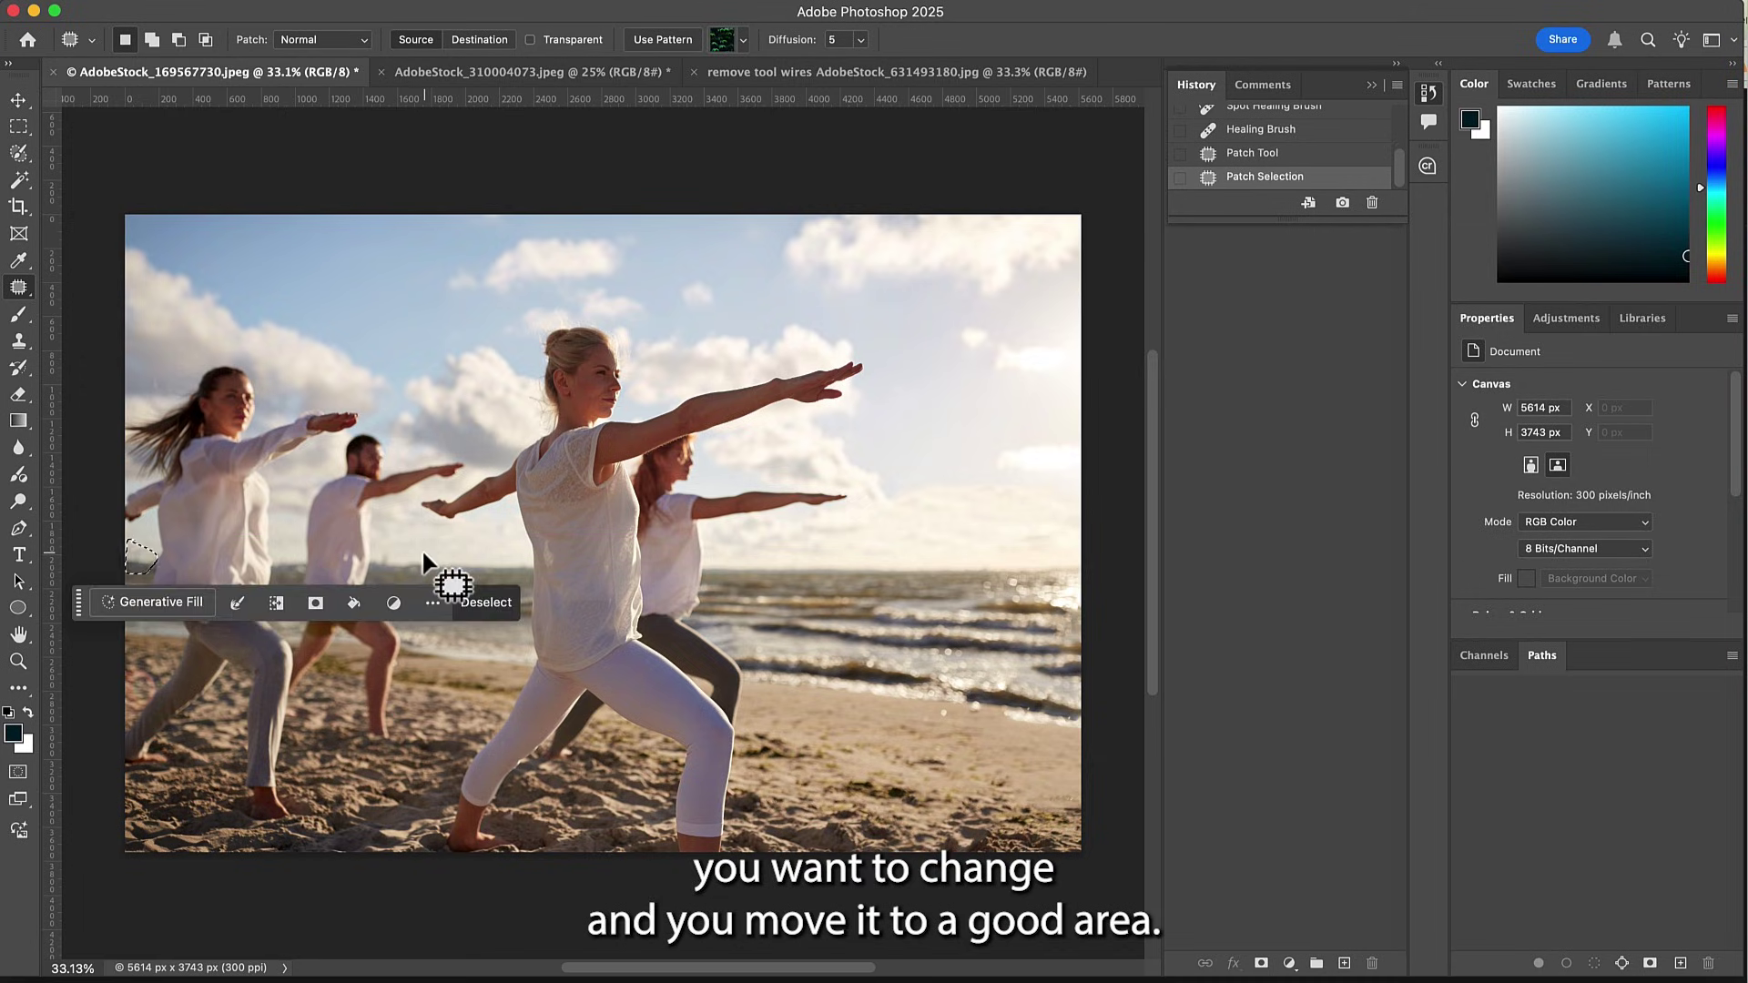
{"action": "left_click", "coordinate": [485, 604]}
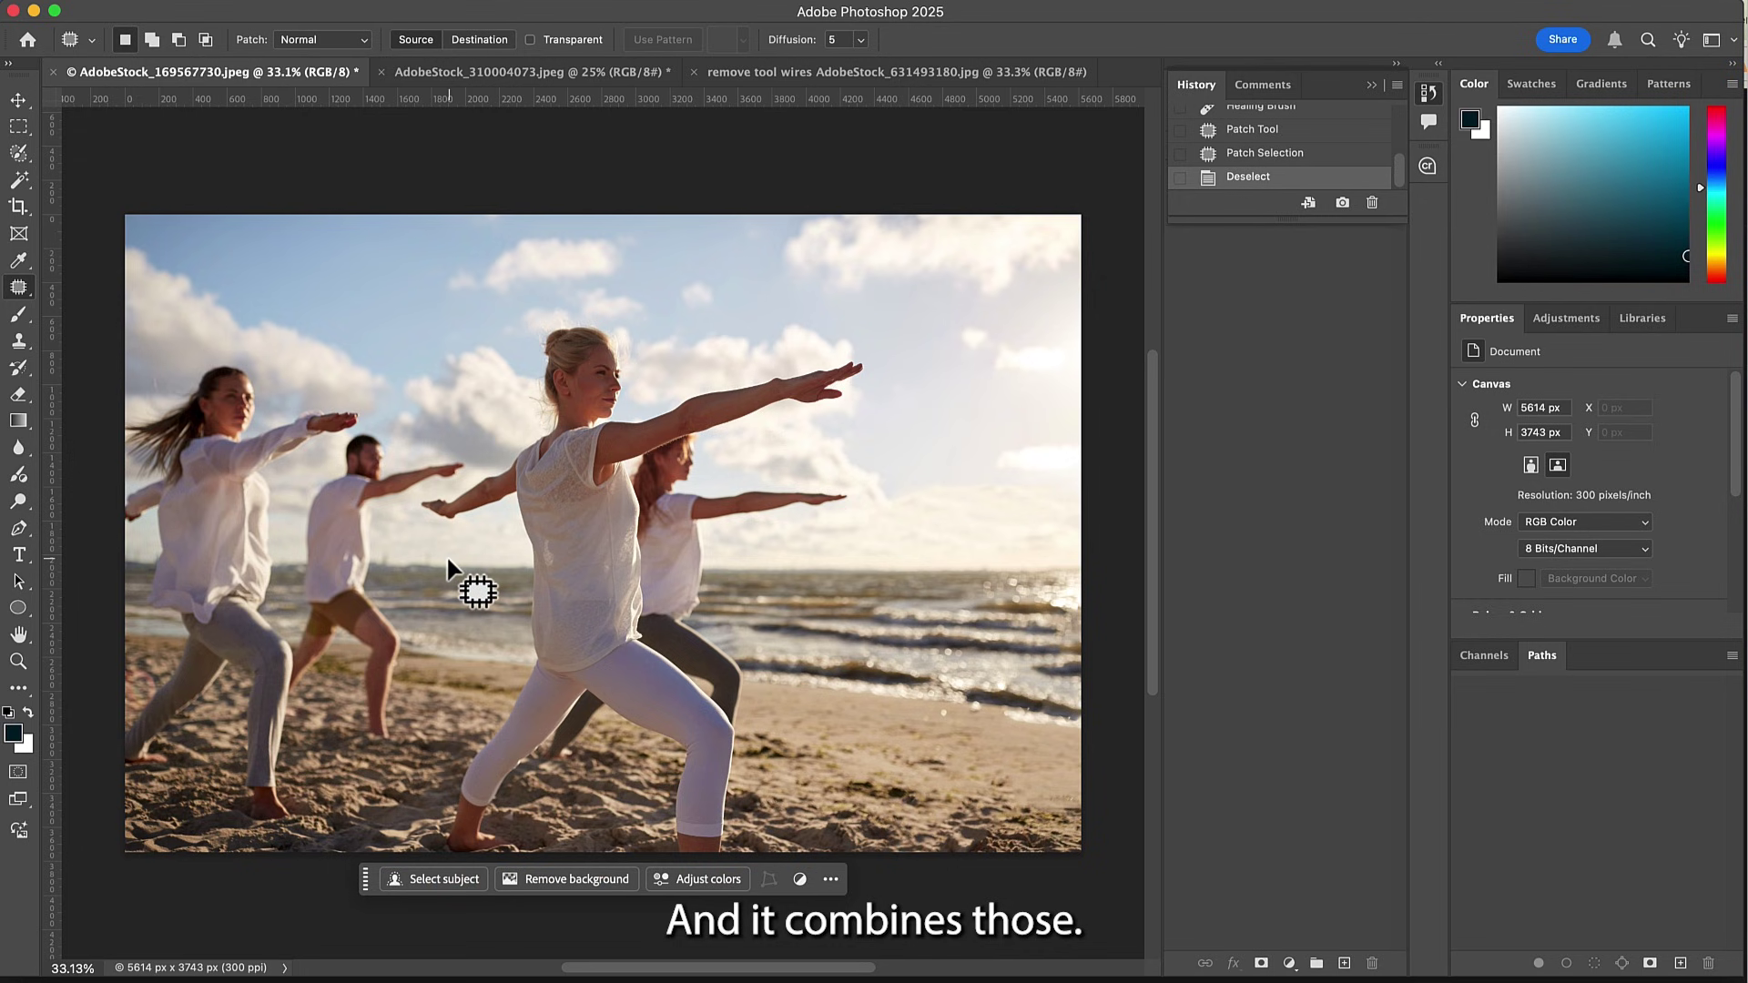
{"action": "left_click", "coordinate": [812, 75]}
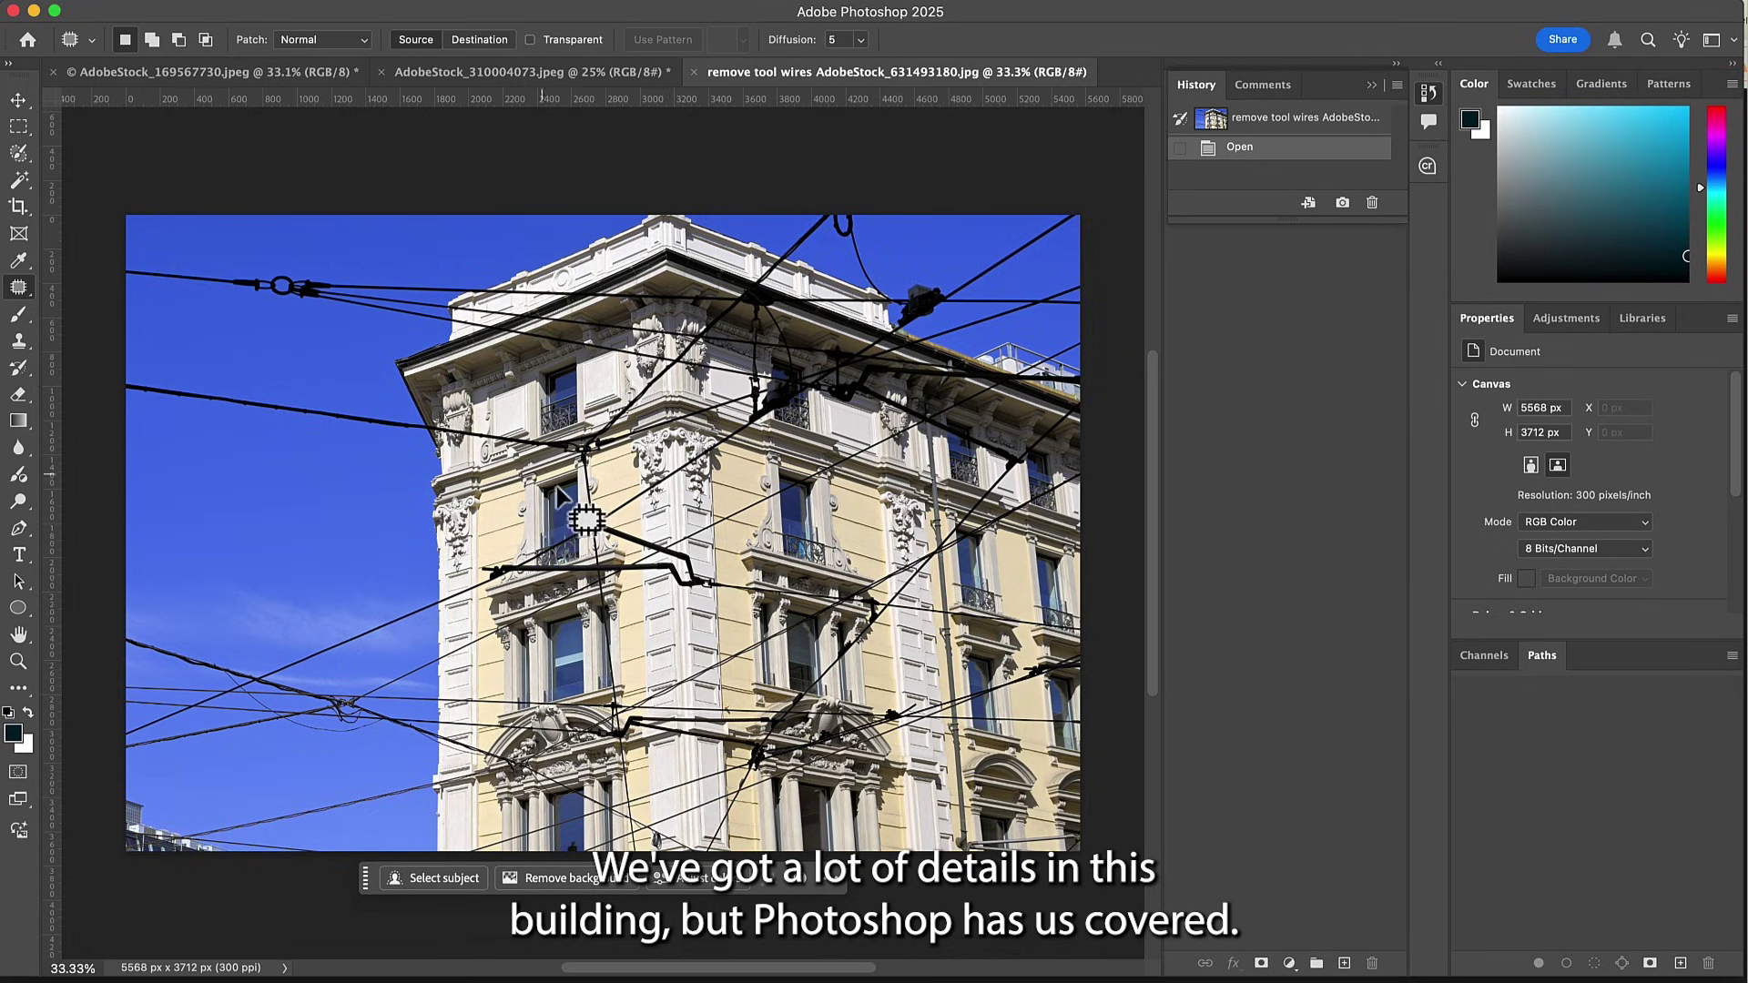
Erase all overhead wires using the Remove Tool's Find distractions > Wires and cables.
{"action": "right_click", "coordinate": [19, 290]}
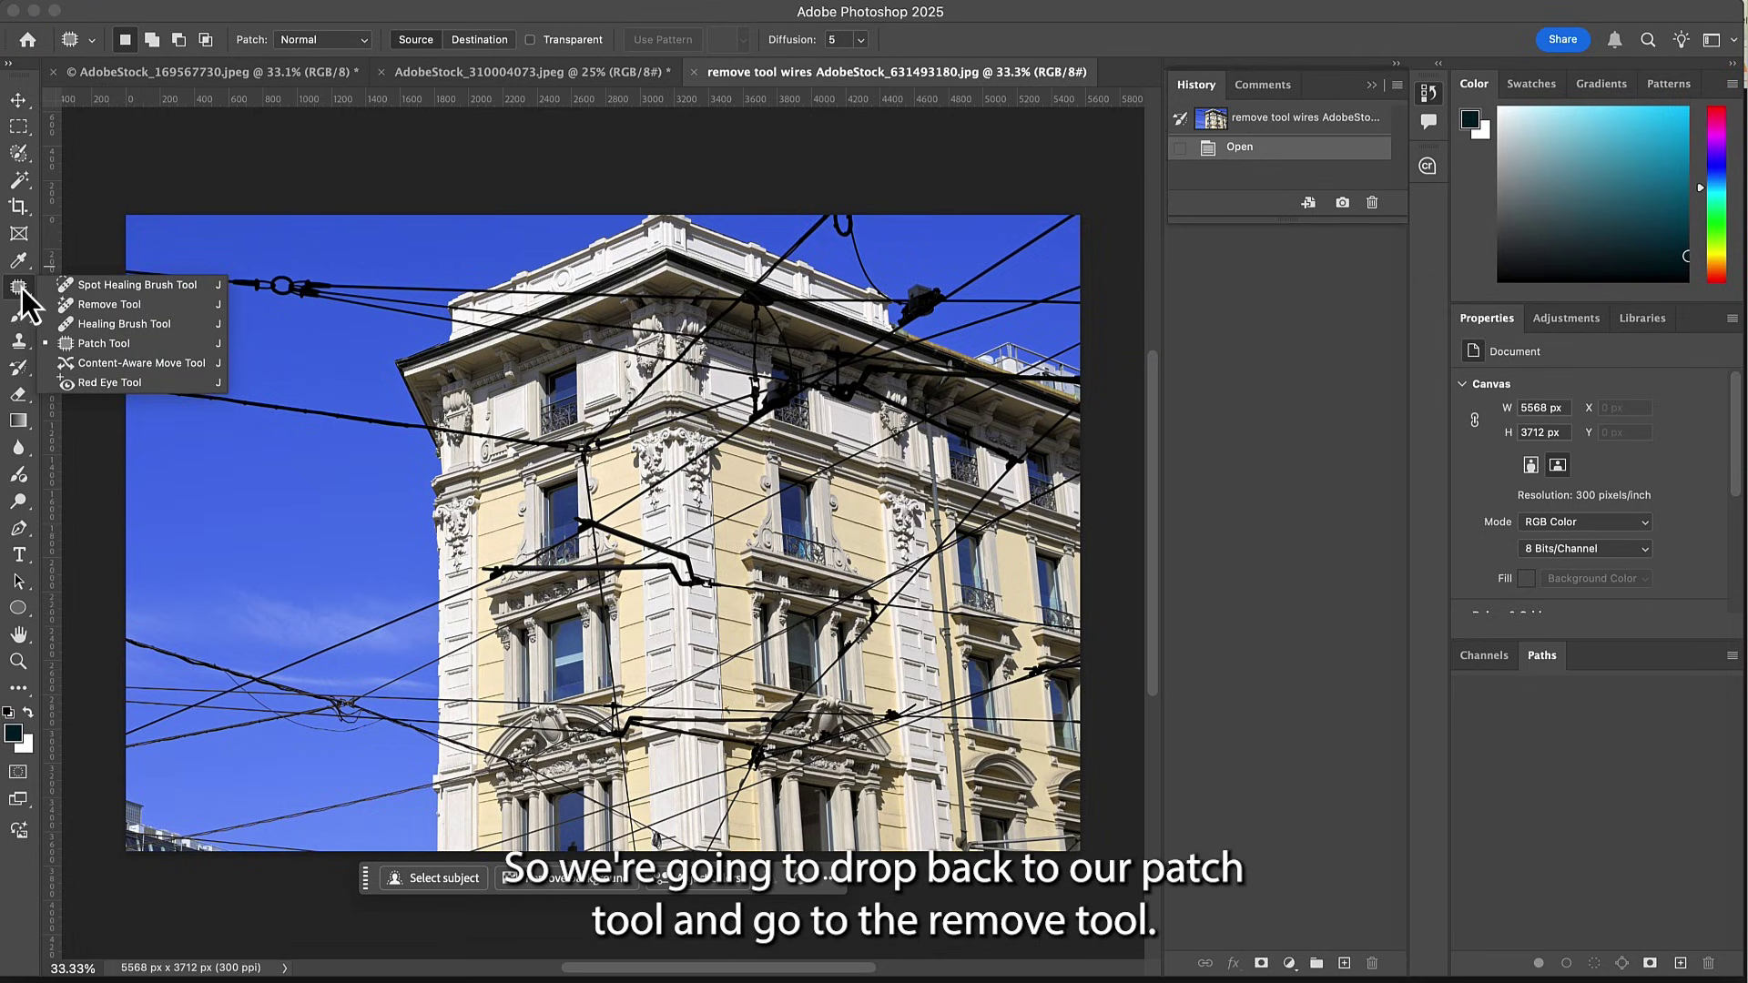
{"action": "left_click", "coordinate": [101, 305]}
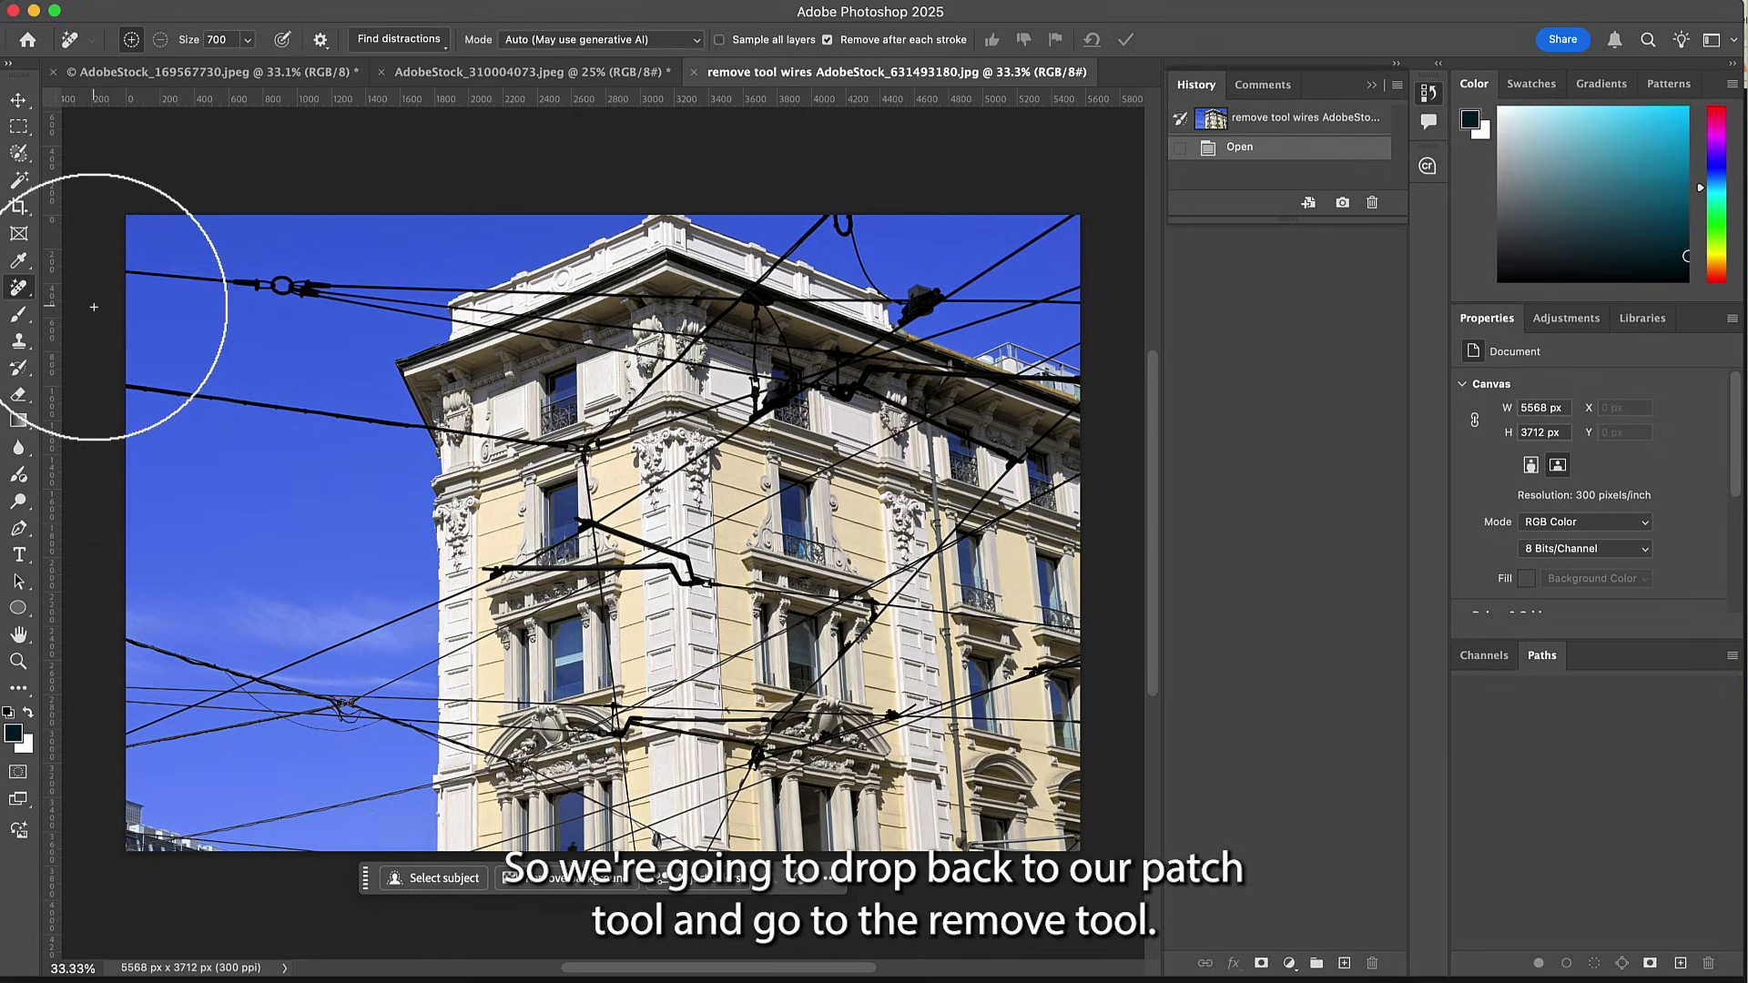
{"action": "left_click", "coordinate": [445, 51]}
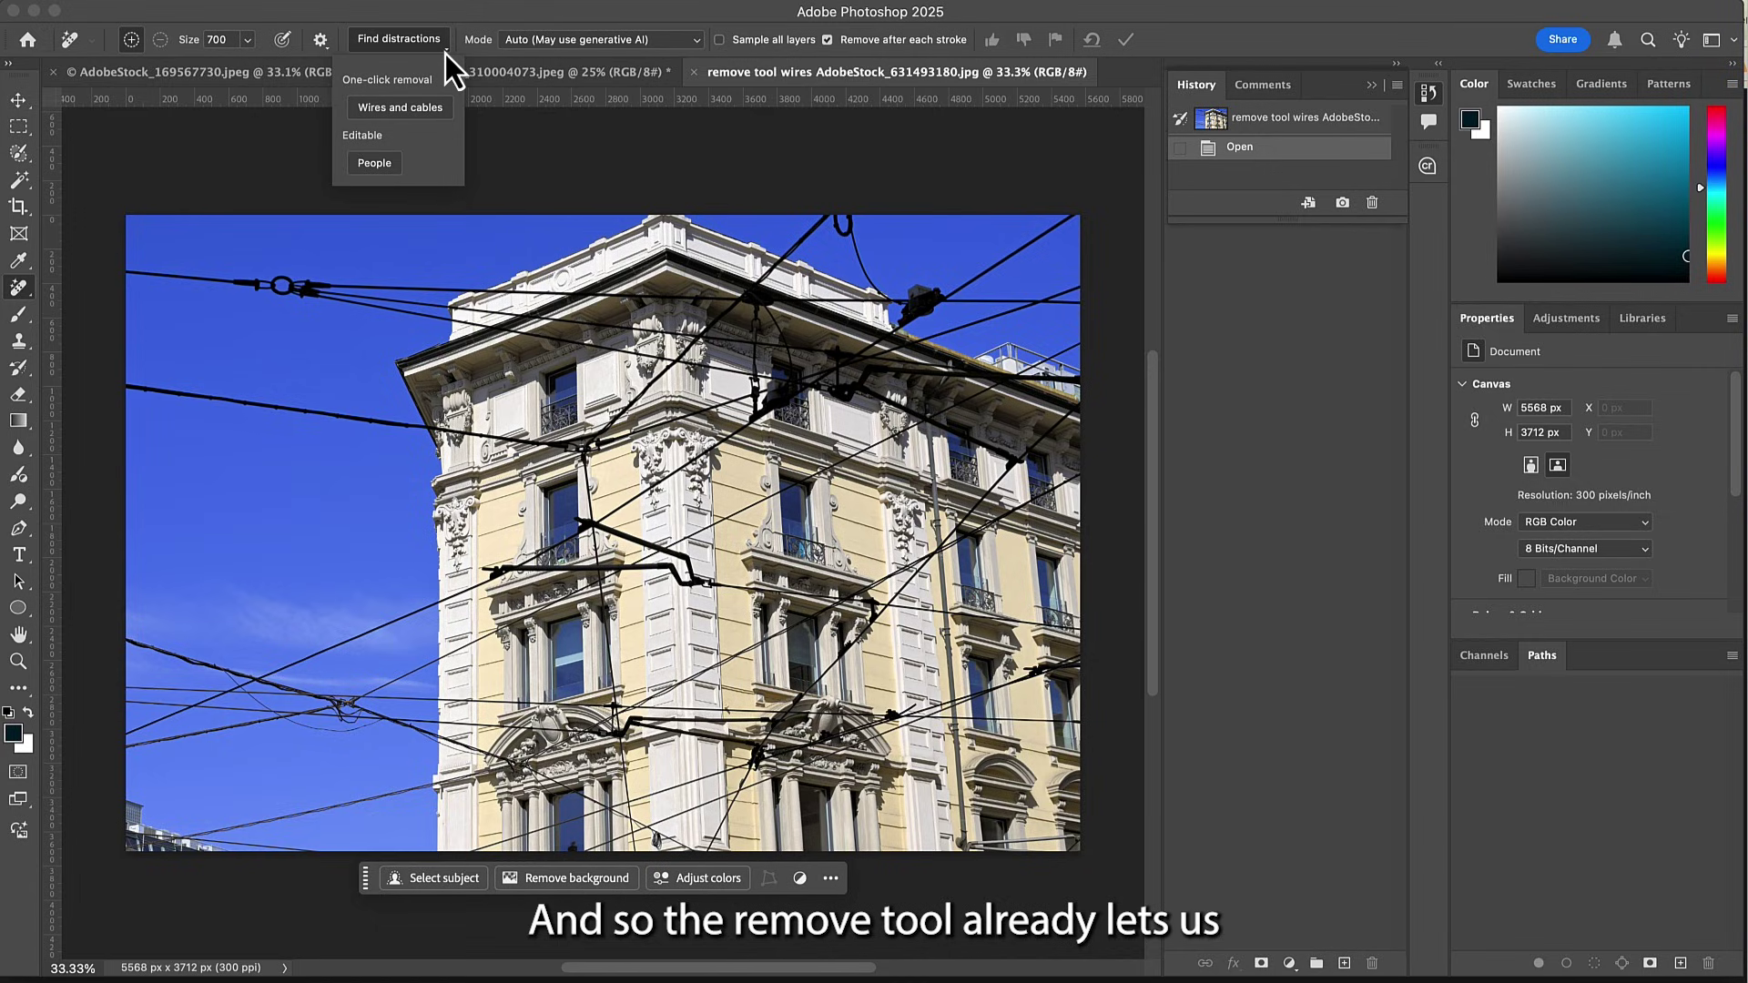
{"action": "left_click", "coordinate": [379, 111]}
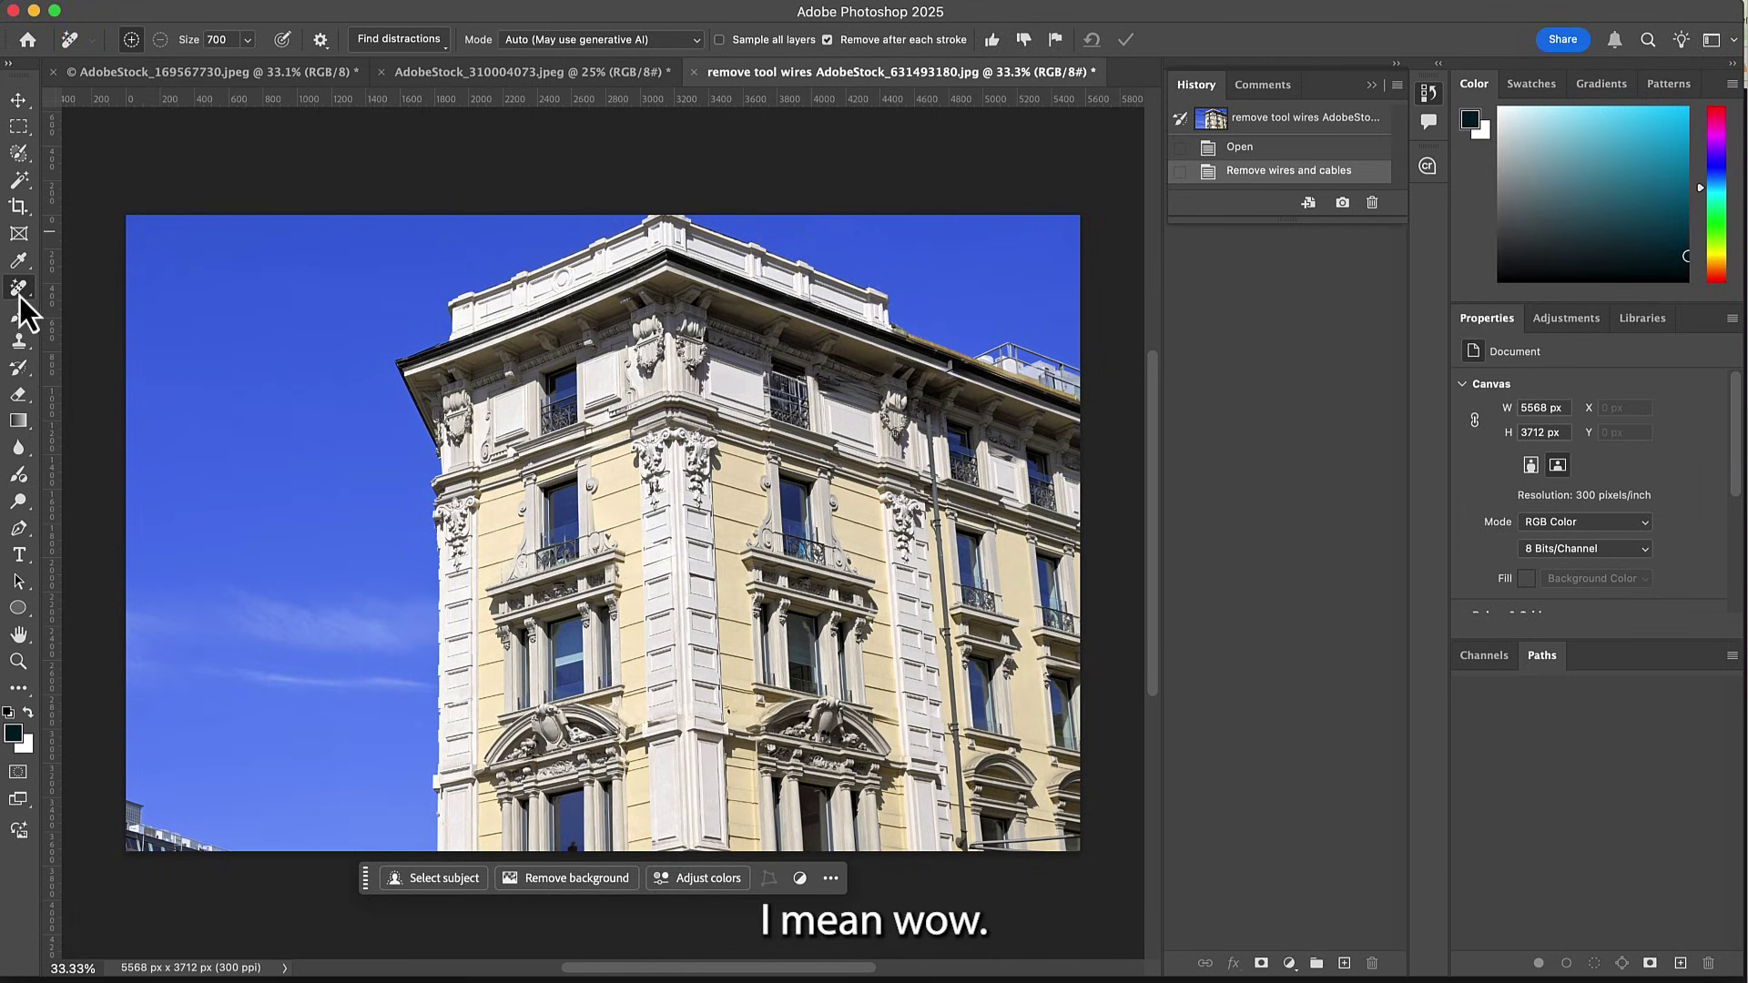
{"action": "left_click", "coordinate": [18, 662]}
{"action": "left_click_drag", "start_coordinate": [468, 694], "coordinate": [551, 475]}
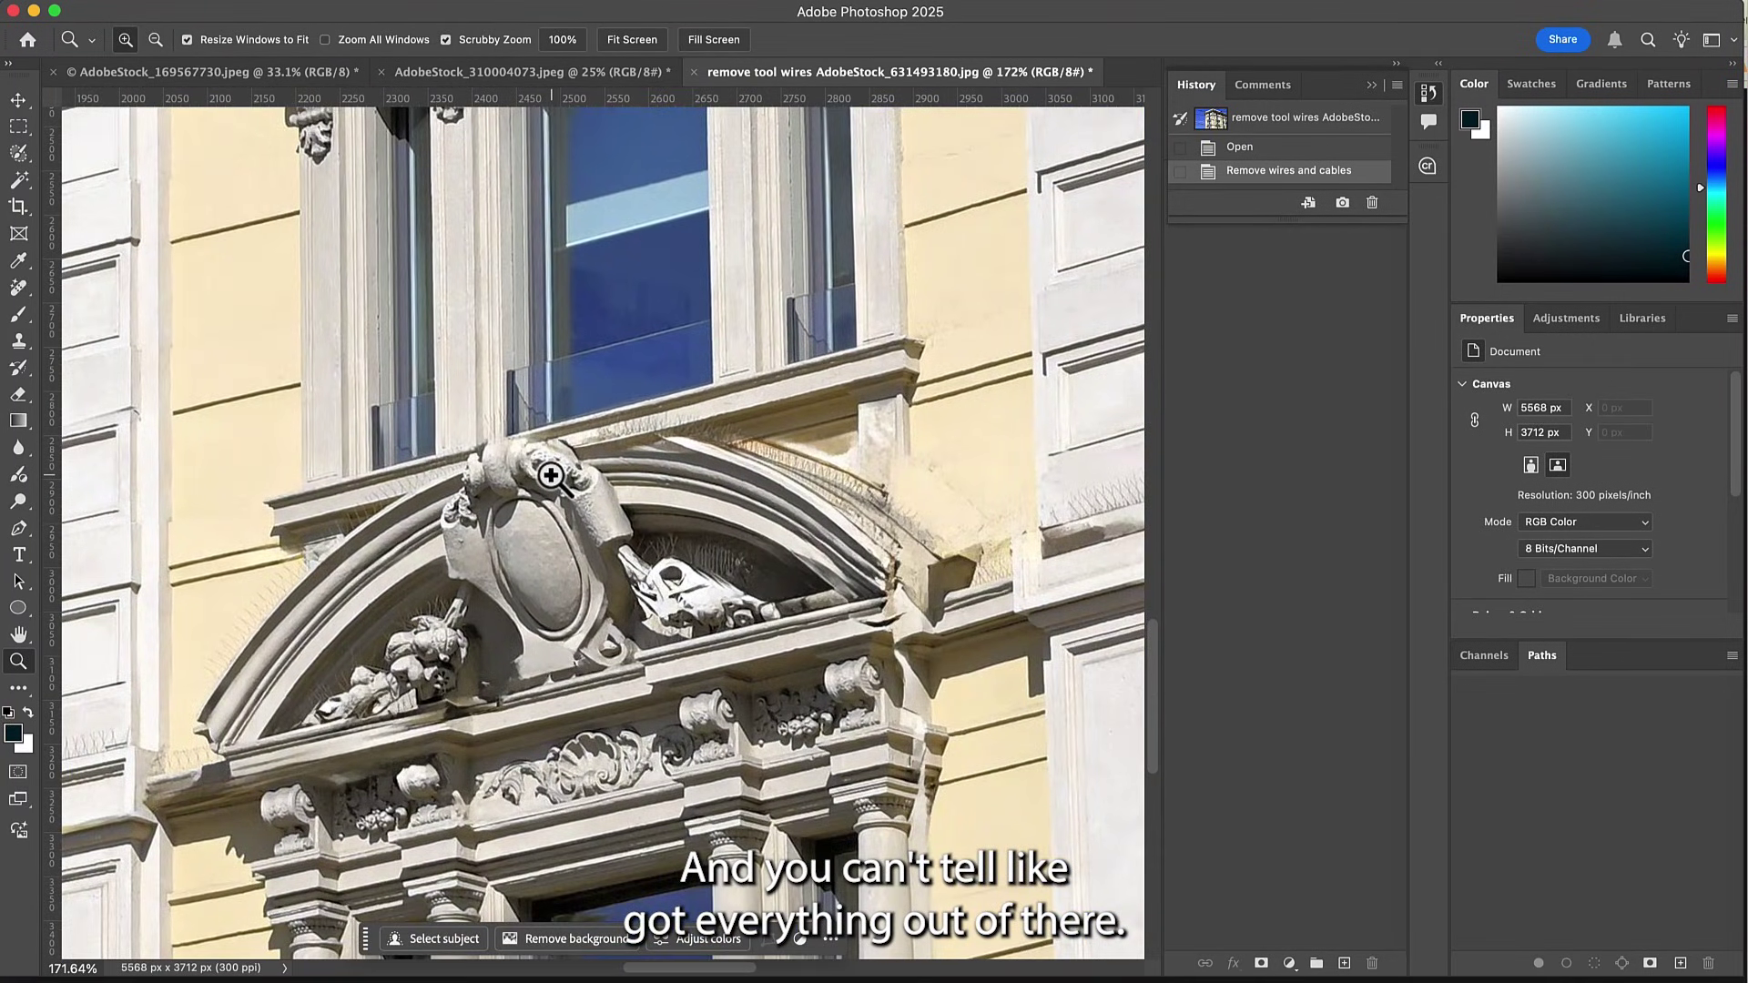
{"action": "scroll", "coordinate": [551, 474], "scroll_direction": "down", "scroll_amount": 5}
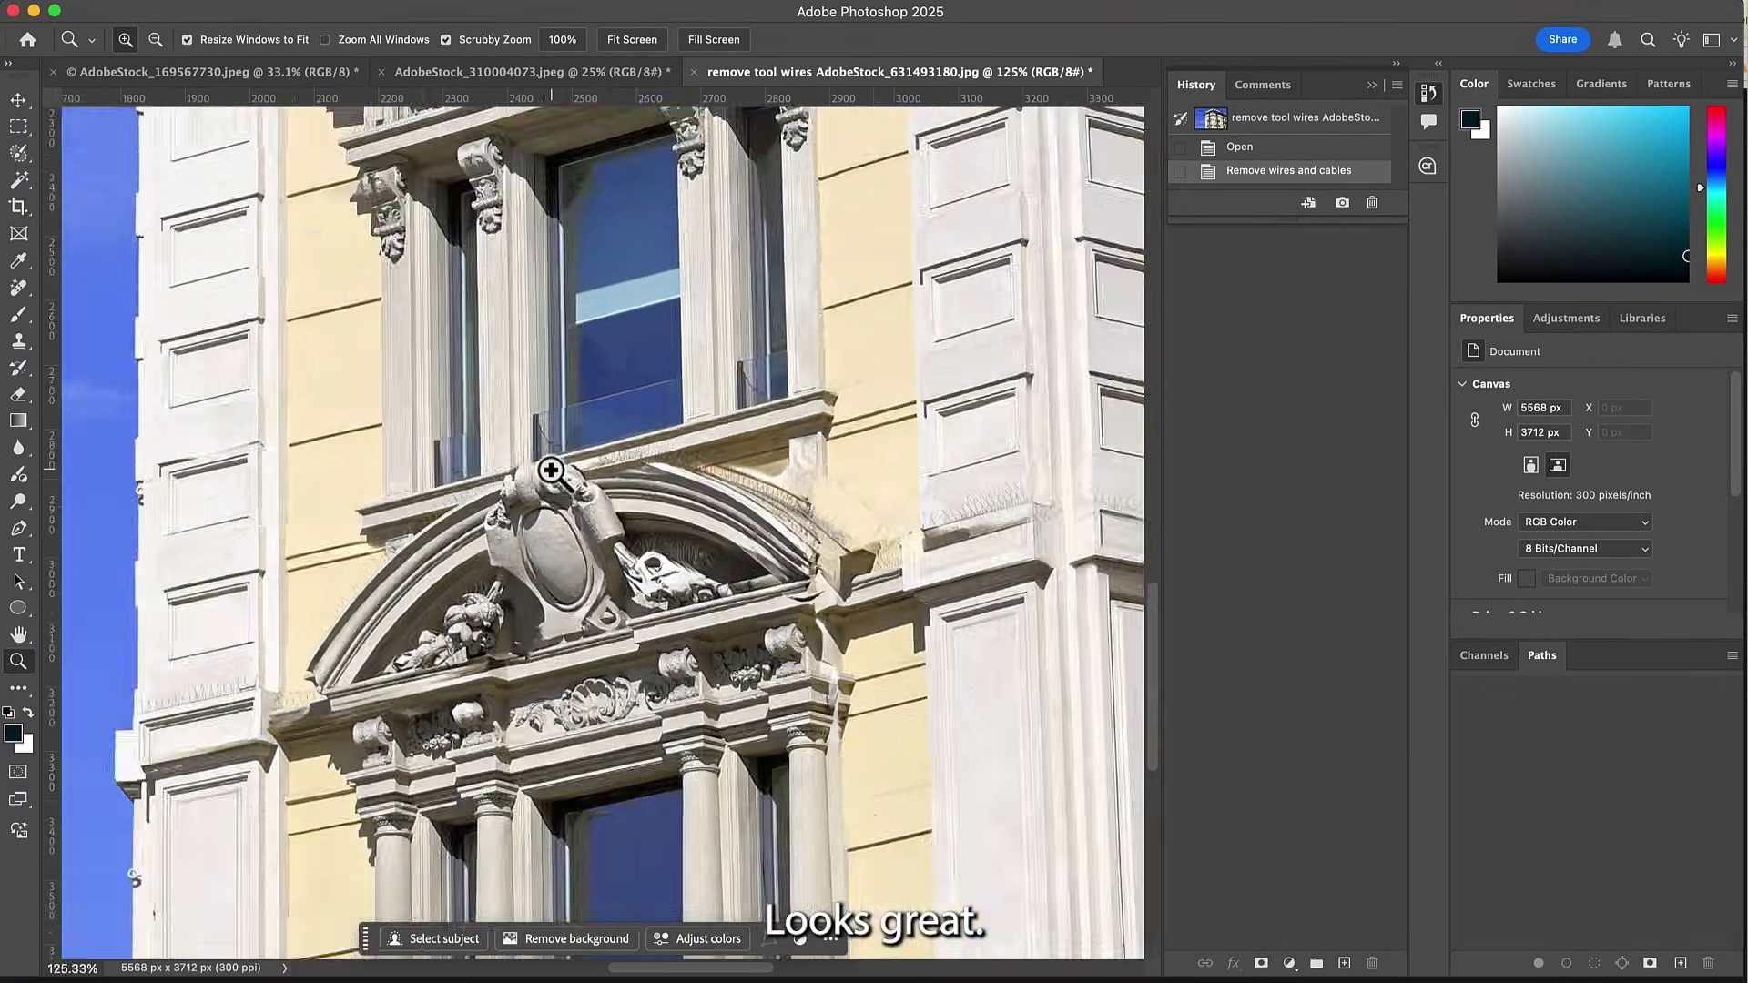
{"action": "scroll", "coordinate": [551, 470], "scroll_direction": "down", "scroll_amount": 2}
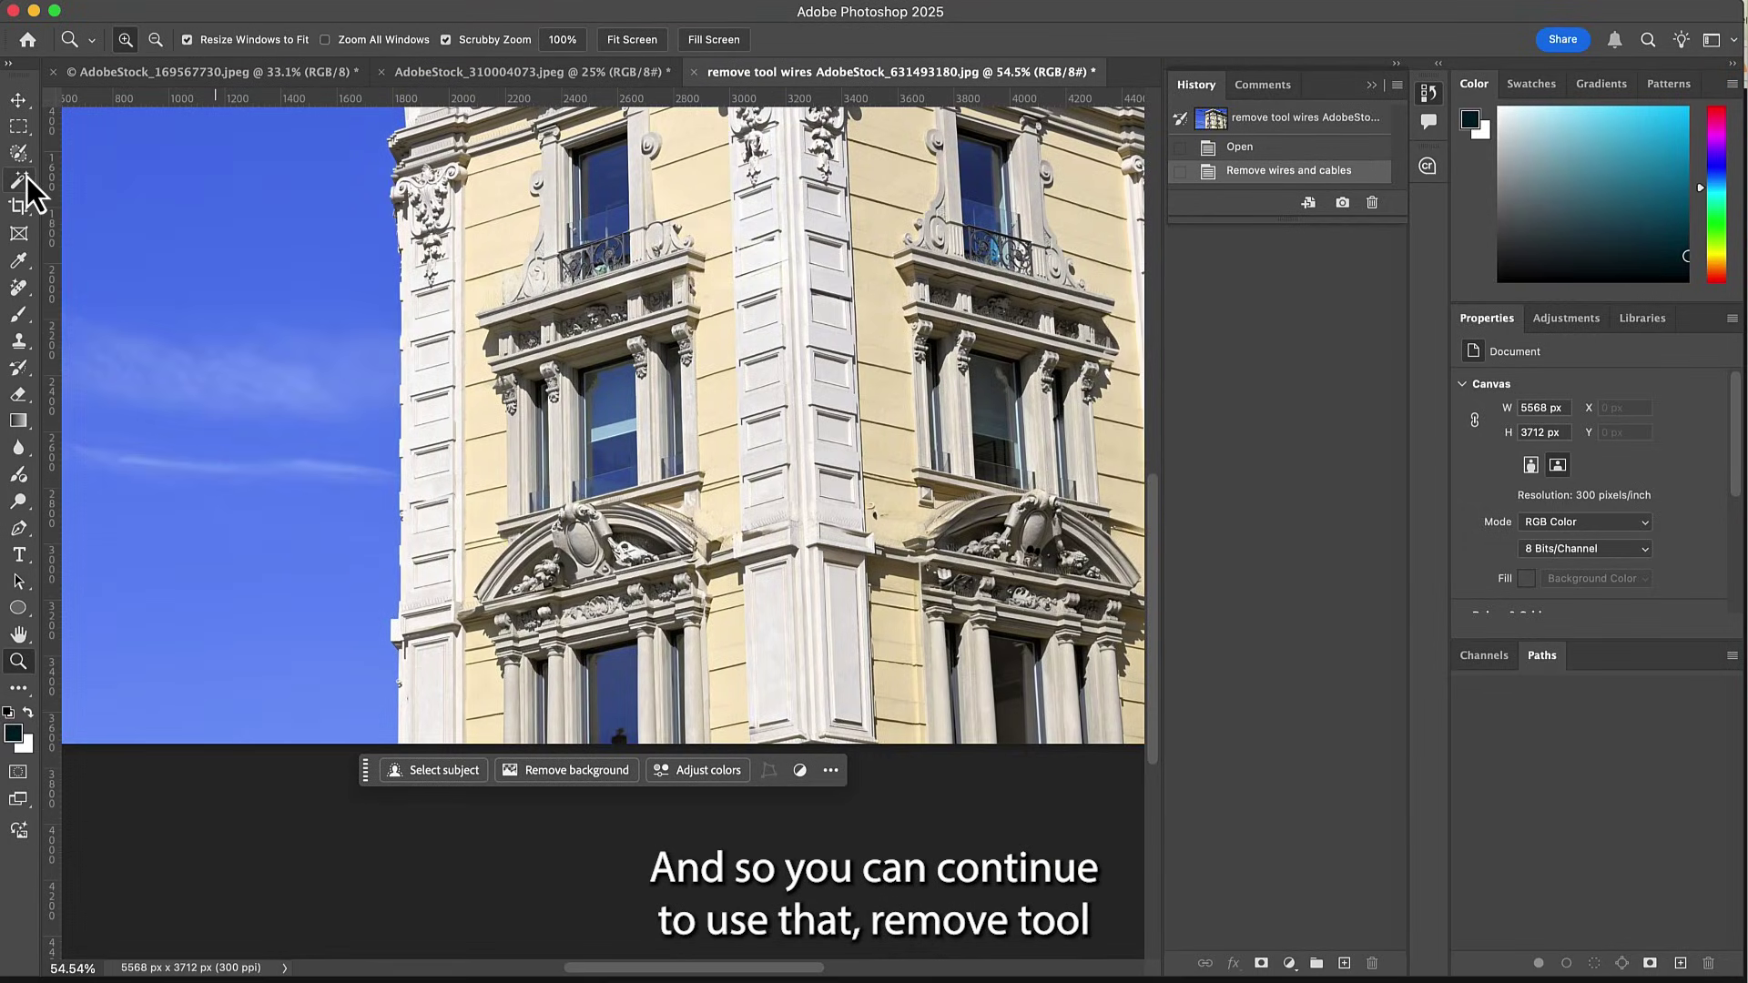
{"action": "mouse_move", "coordinate": [17, 290]}
{"action": "left_mouse_down"}
{"action": "mouse_move", "coordinate": [119, 312]}
{"action": "mouse_move", "coordinate": [104, 308]}
{"action": "left_mouse_up"}
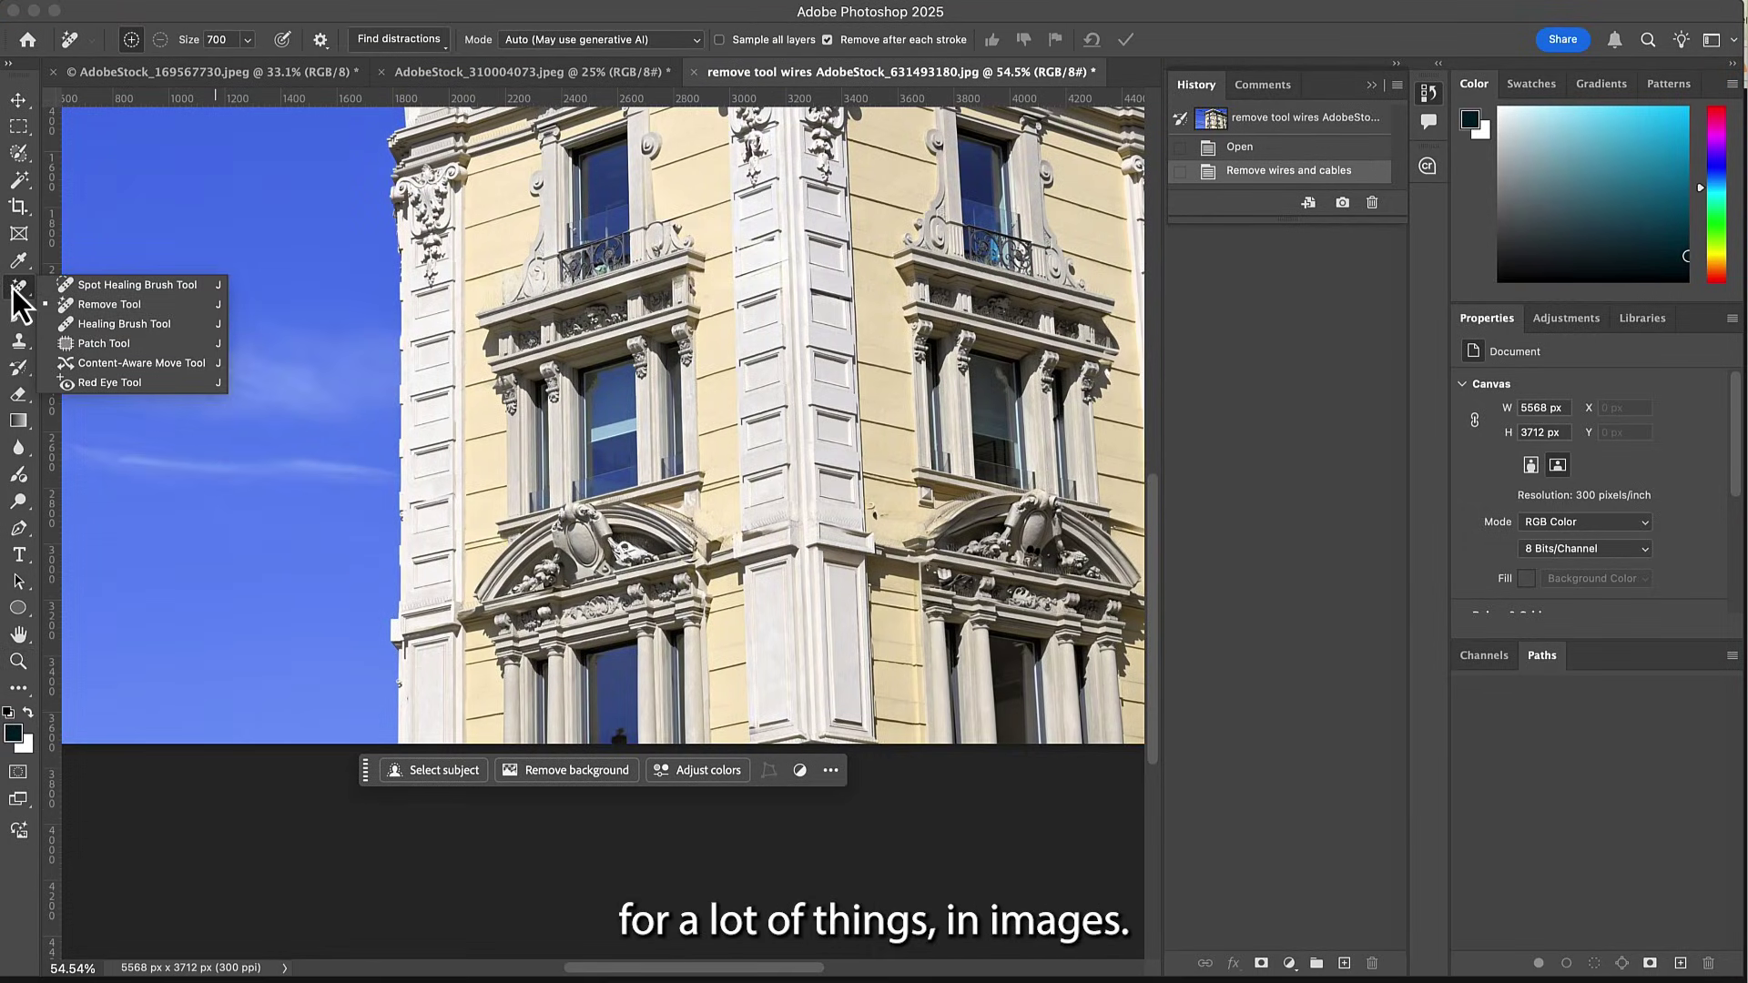